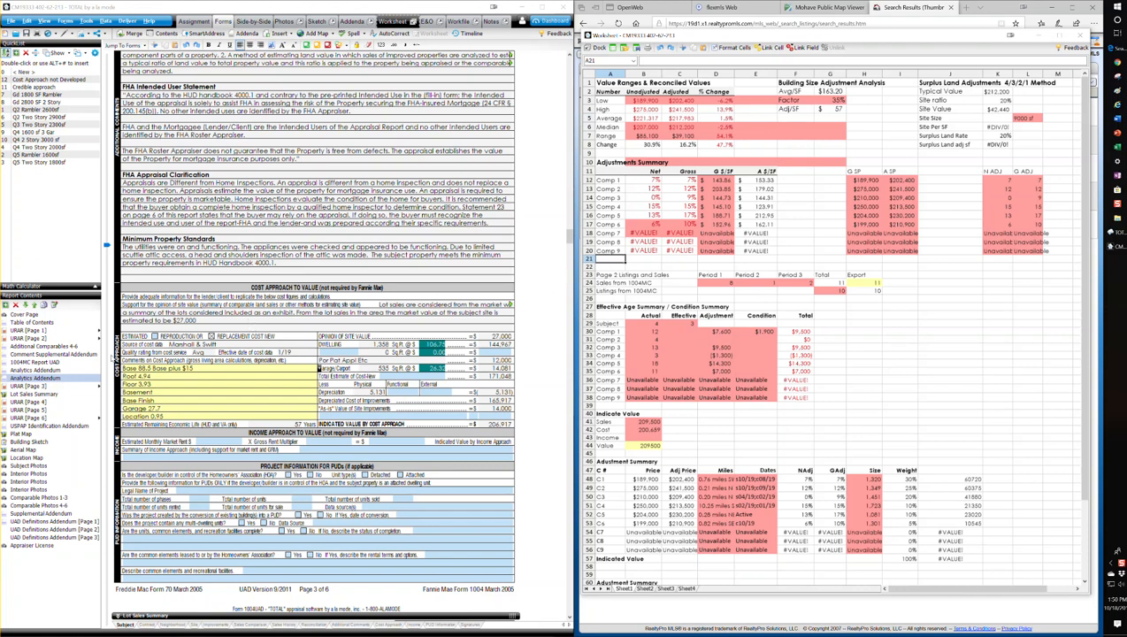
Open the Comment Supplemental Addendum and review its adjustment analysis sections from market conditions through opinion of value
left_click(78, 355)
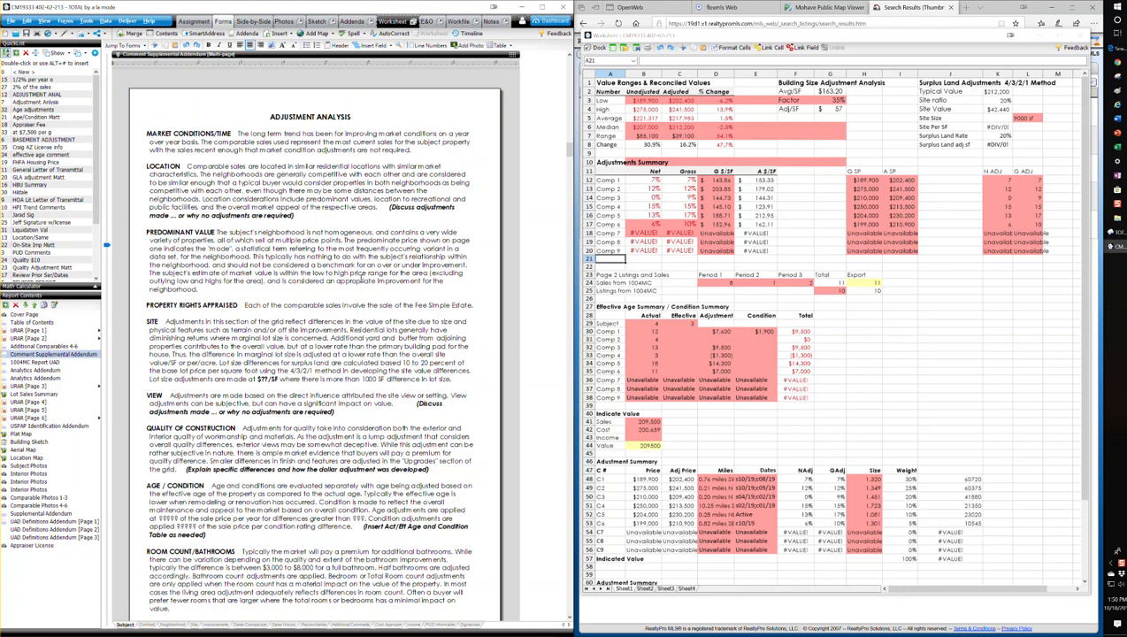
scroll(362, 279, "down", 3)
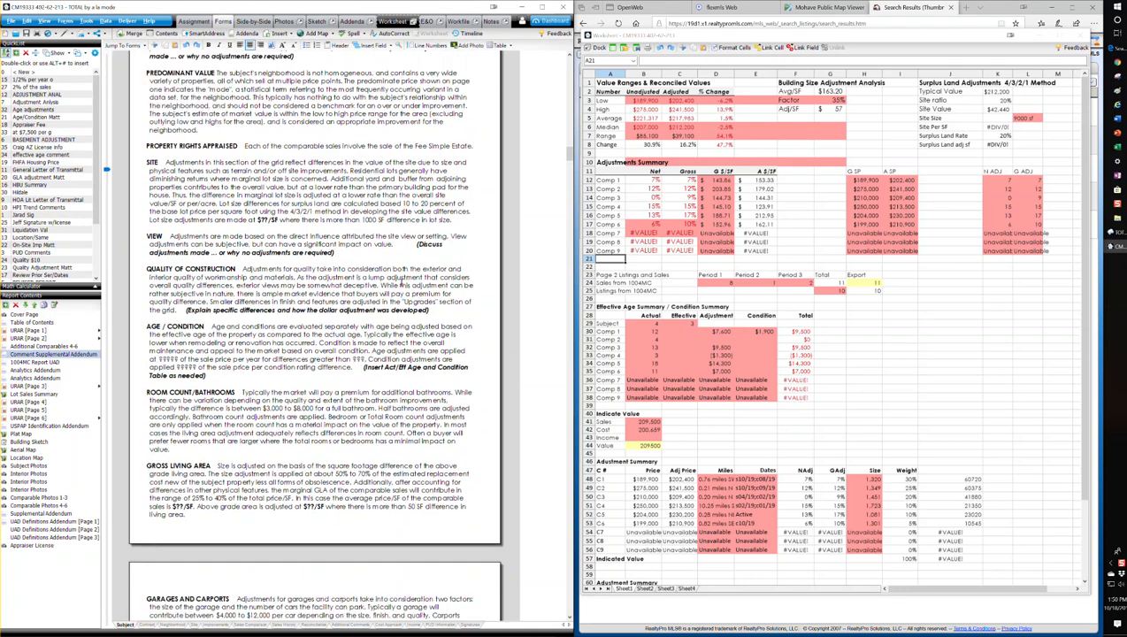
scroll(400, 281, "down", 1)
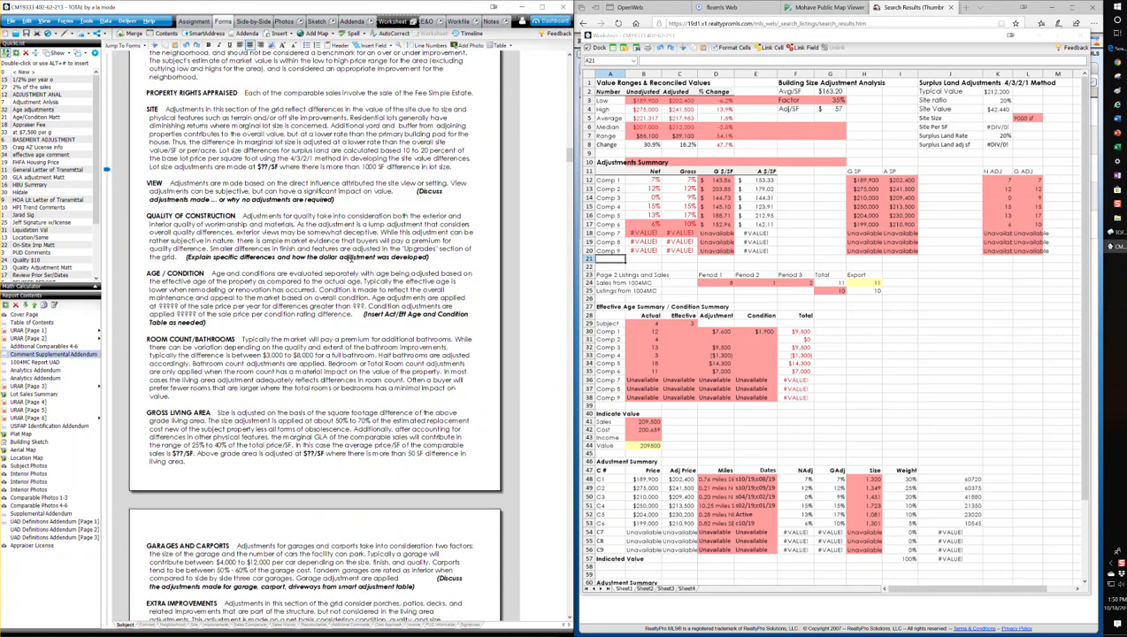
scroll(364, 257, "down", 1)
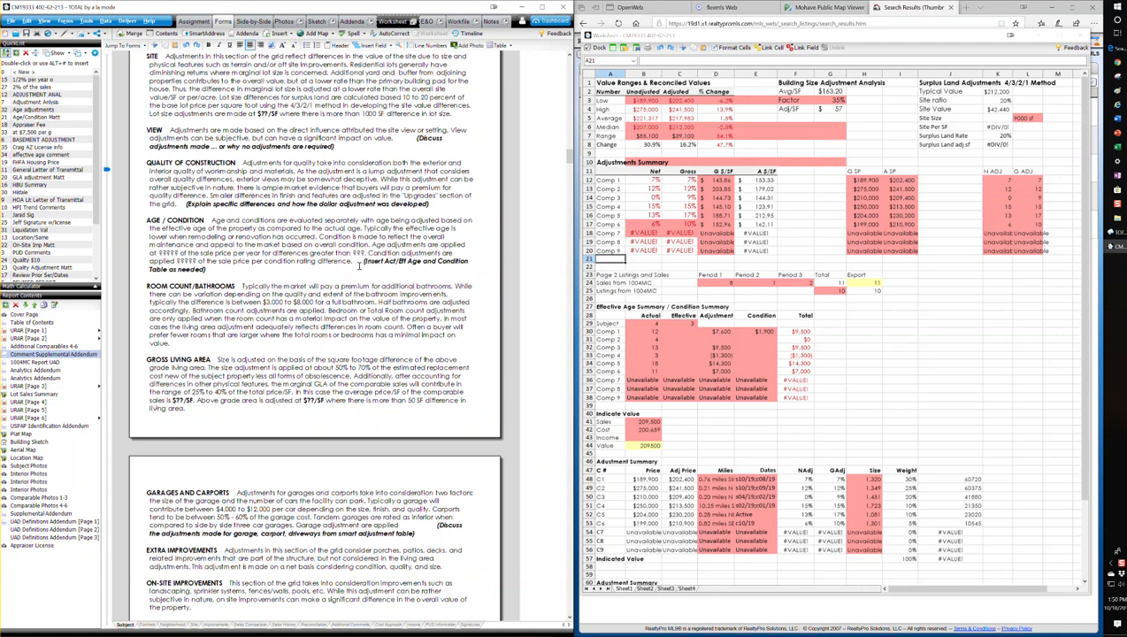
scroll(361, 262, "down", 3)
scroll(359, 266, "down", 3)
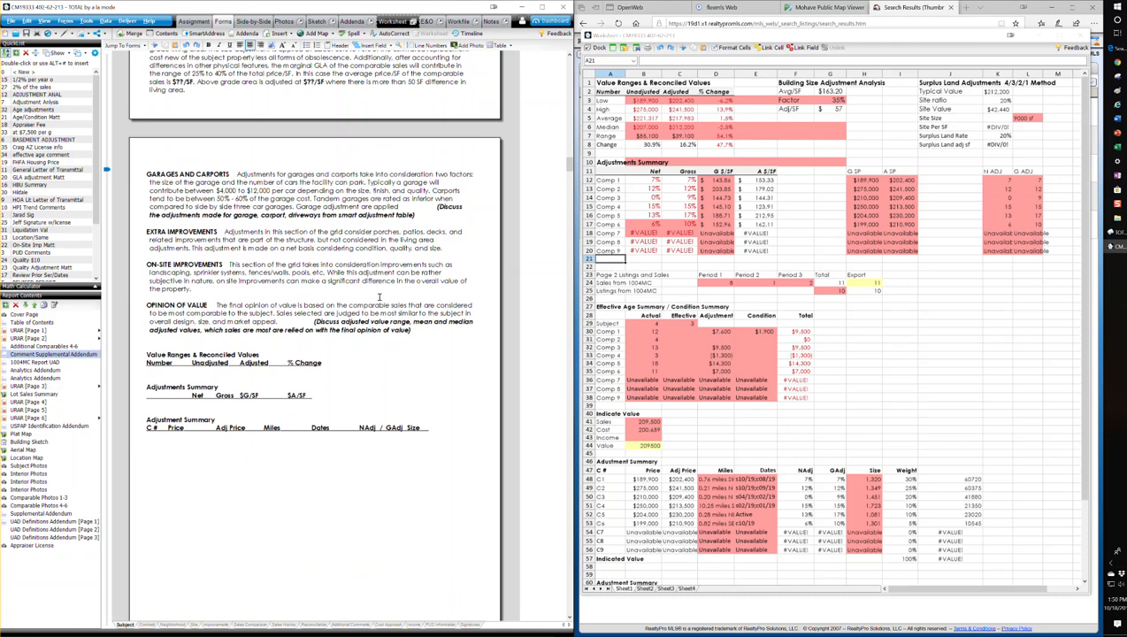
scroll(381, 297, "up", 2)
scroll(381, 305, "up", 3)
scroll(381, 305, "up", 5)
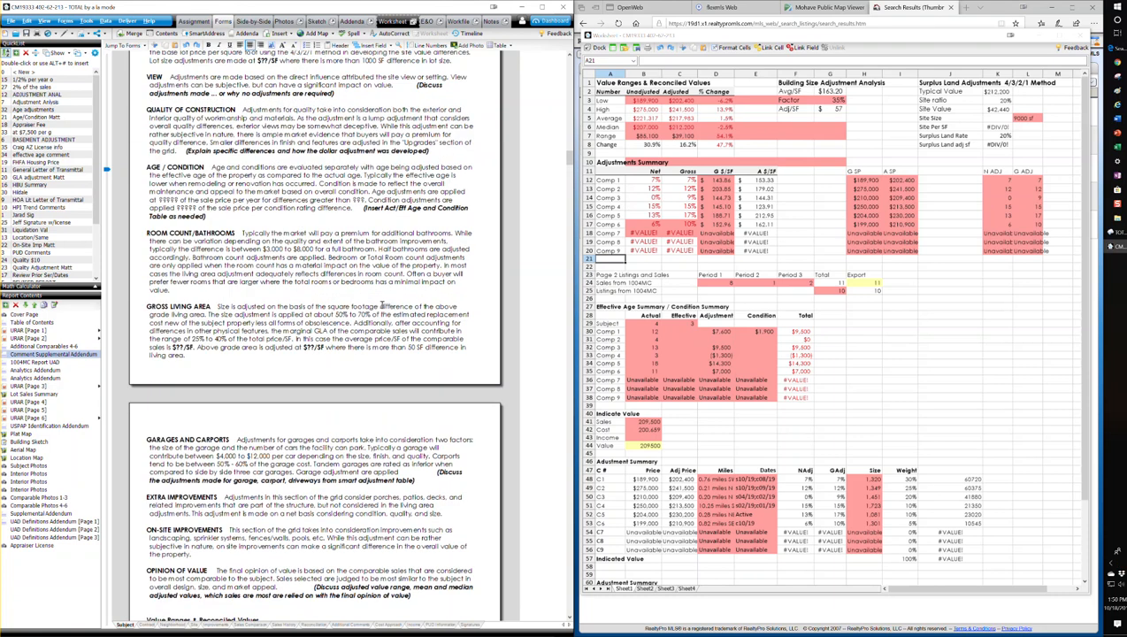
scroll(382, 303, "up", 4)
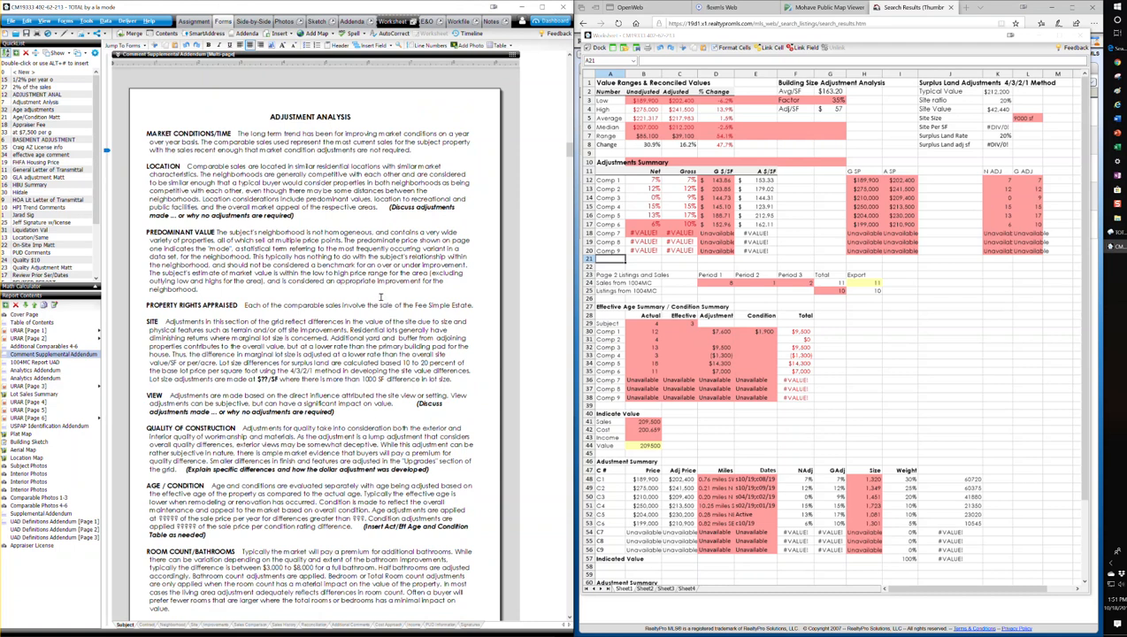
scroll(381, 298, "down", 1)
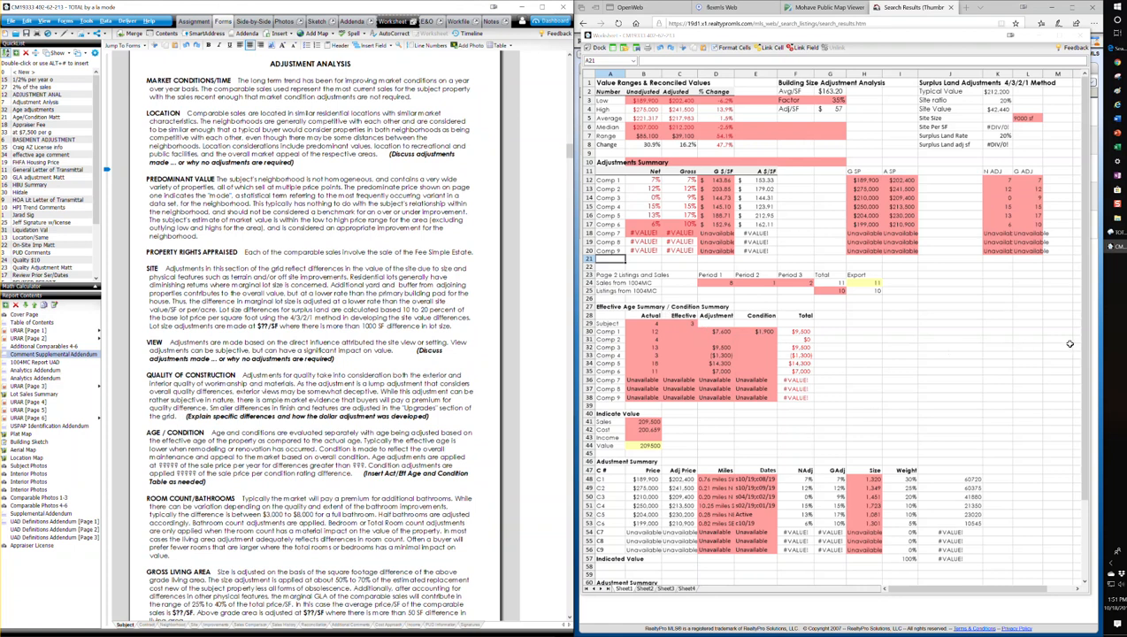
Try site ratios of 15% and 12% in the worksheet's surplus land adjustments
left_click(1004, 100)
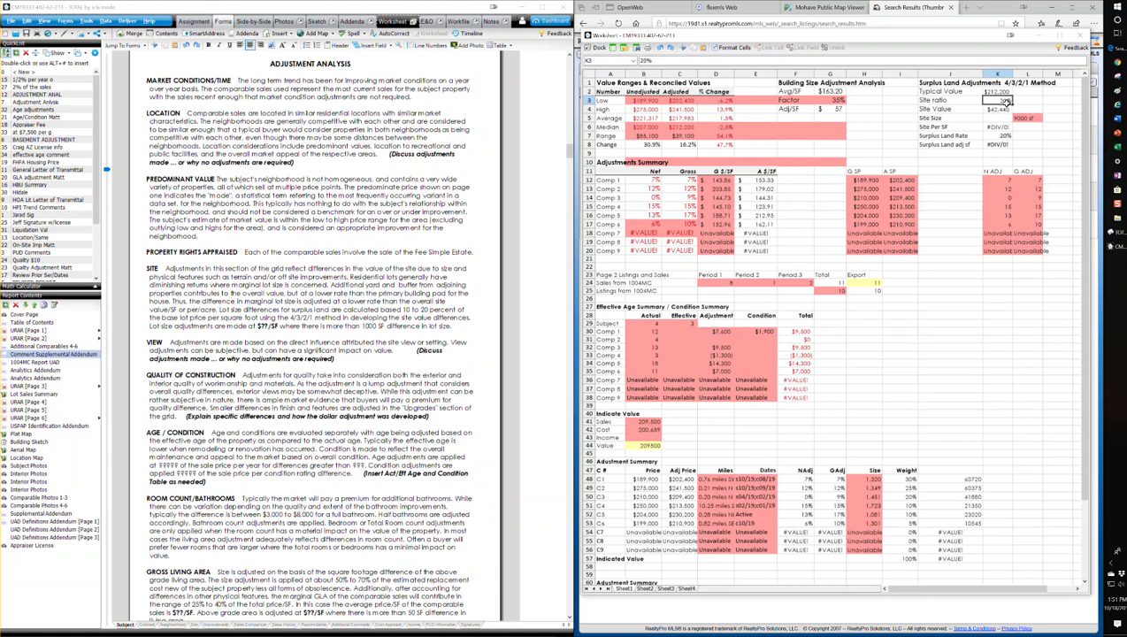
type("15")
key("Tab")
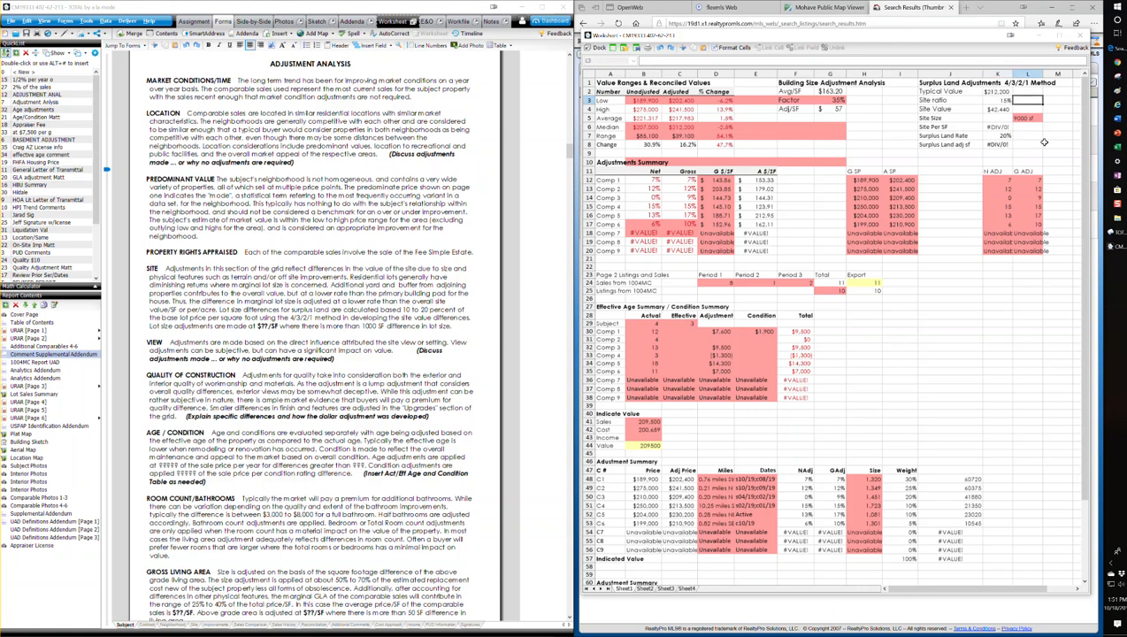
left_click(1005, 100)
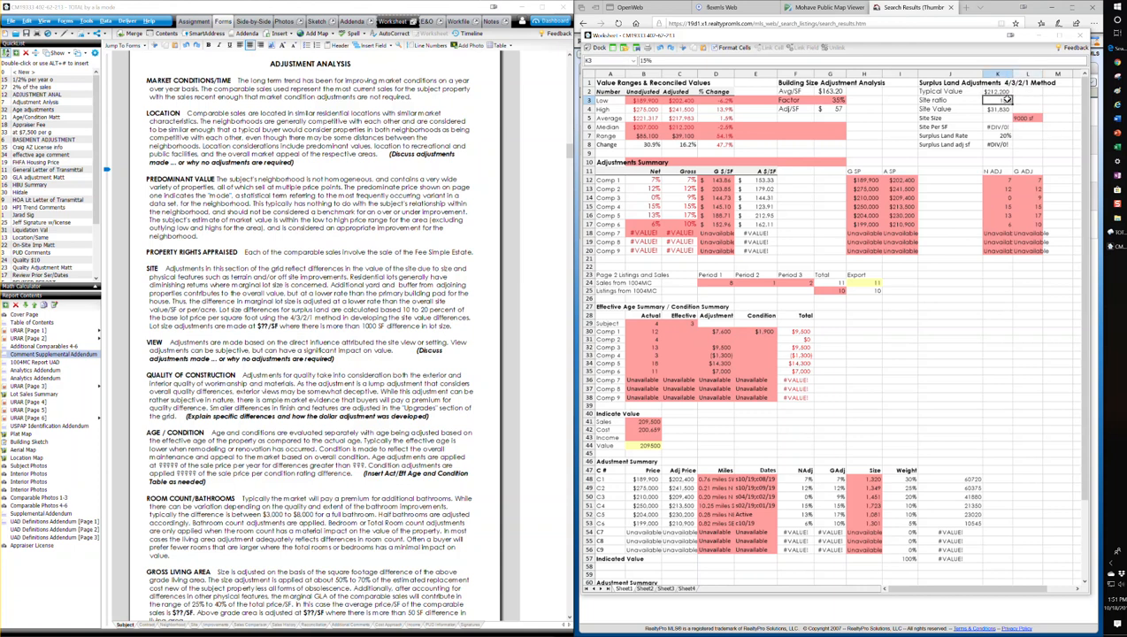
type("12")
key("Tab")
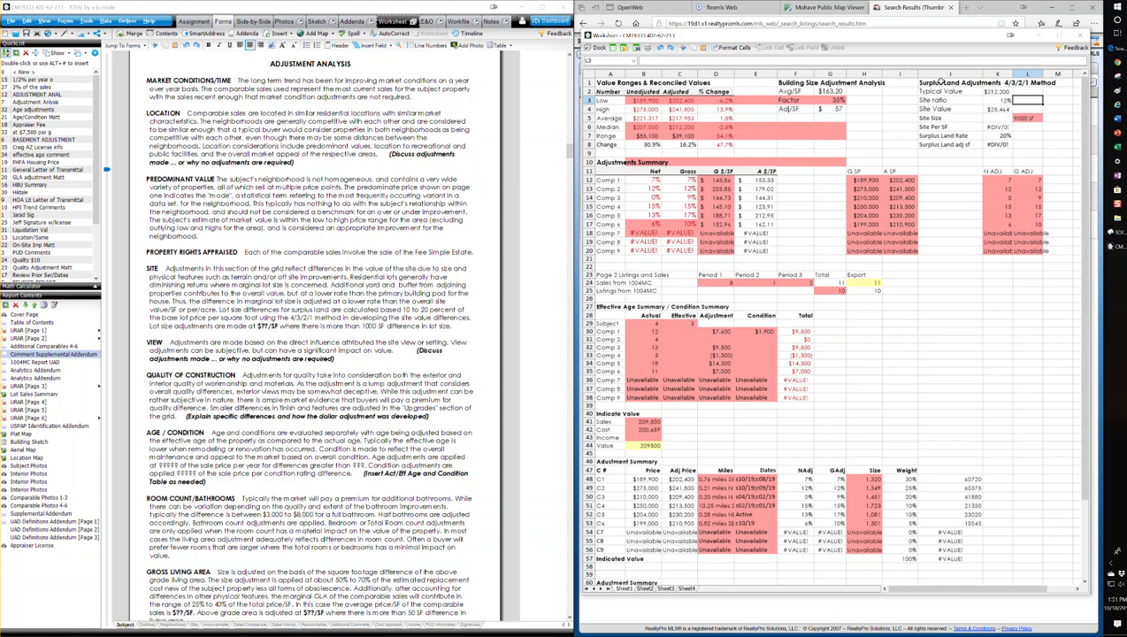
Set the site ratio to 13% and the site size to 9000 in the surplus land adjustments
left_click(1001, 100)
type("13")
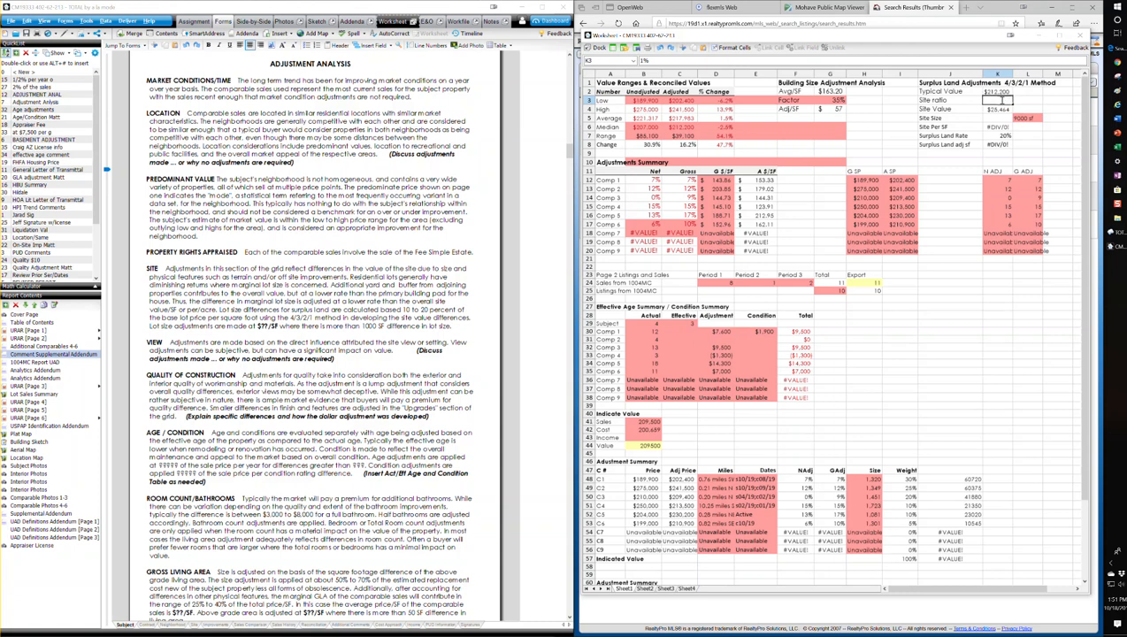
key("Tab")
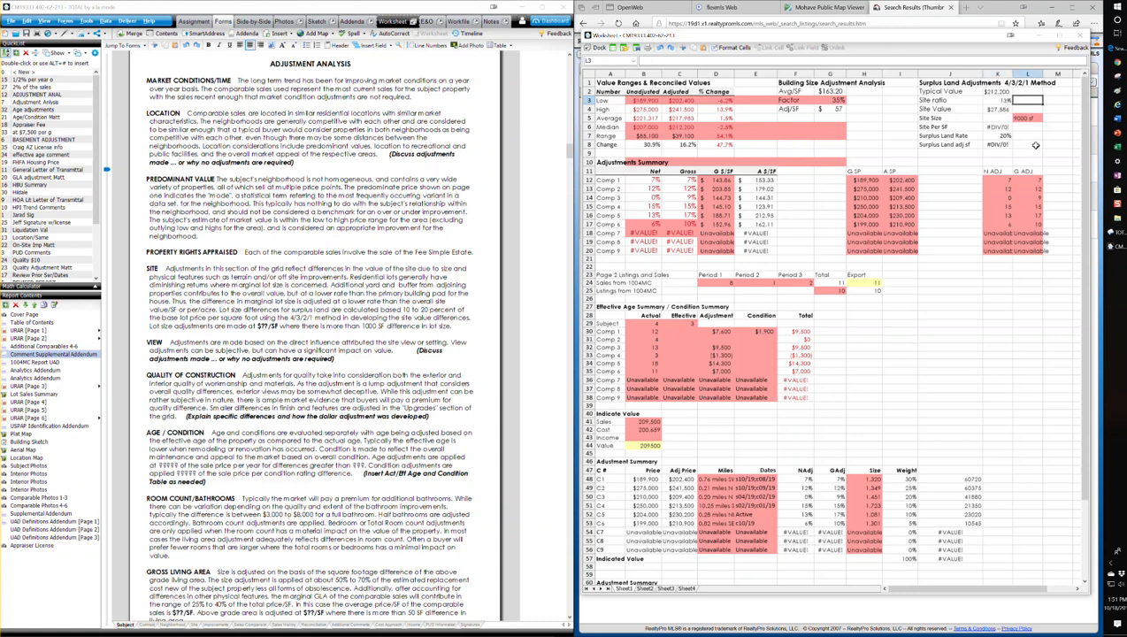
left_click(999, 119)
type("900")
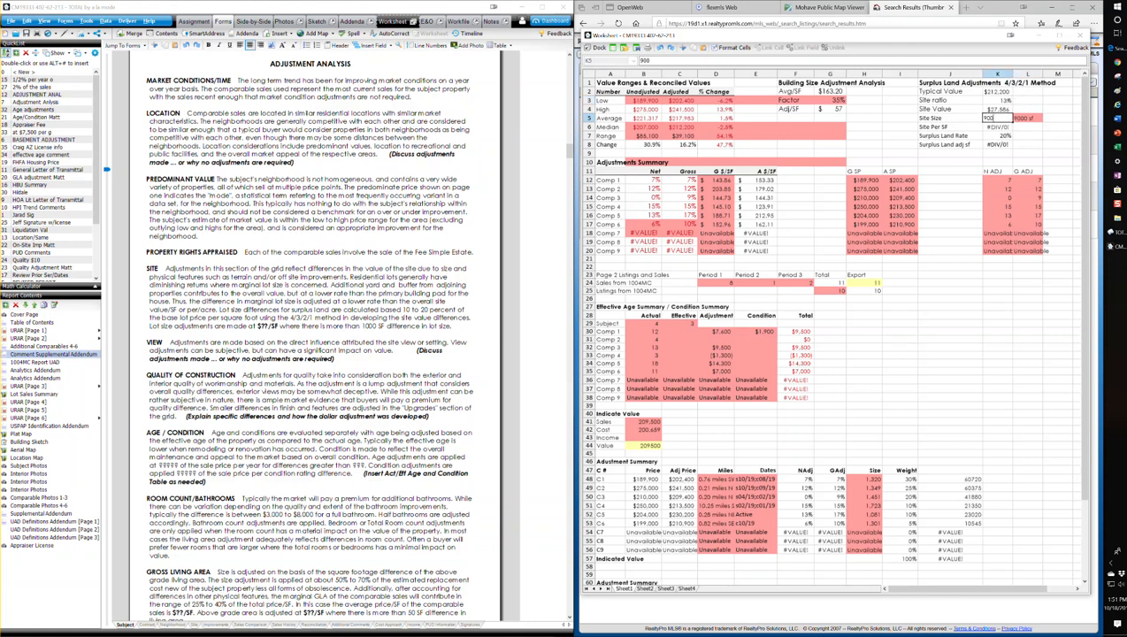
key("Return")
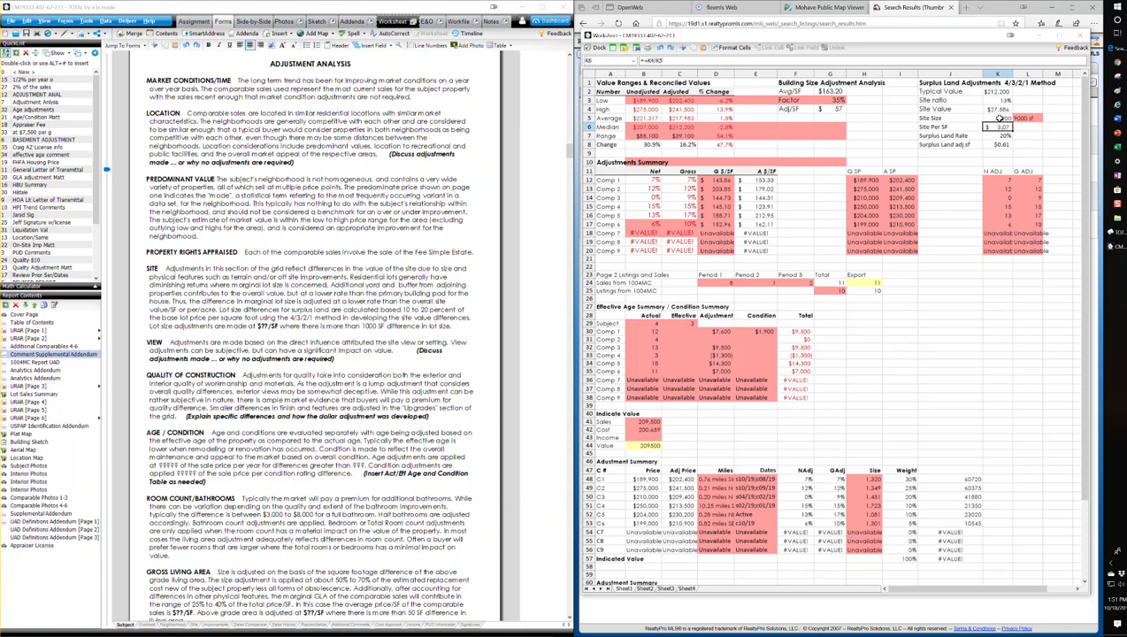
Try surplus land rates of 15% and 20% in the worksheet's surplus land adjustments
left_click(1038, 145)
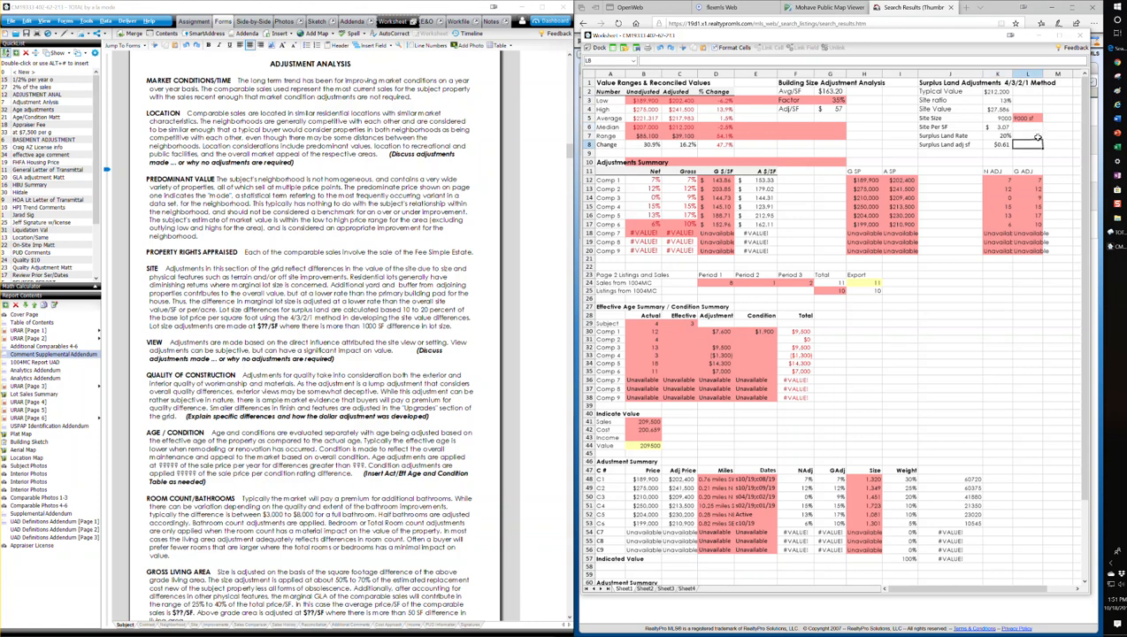
left_click(1001, 136)
type("15")
left_click(1036, 139)
left_click(1003, 138)
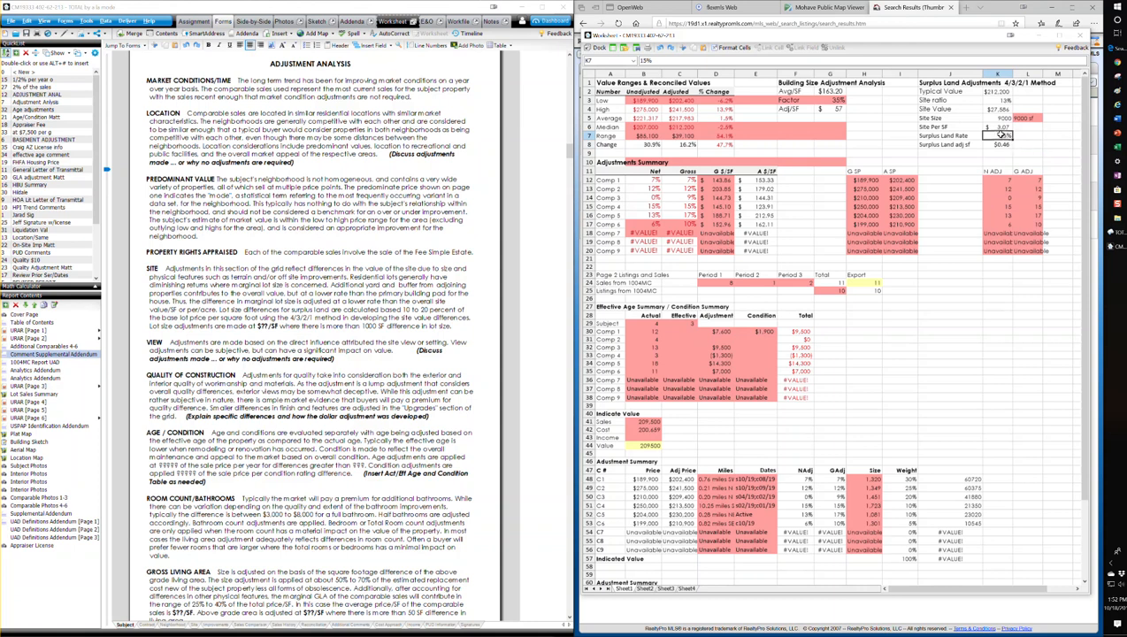
type("20")
key("Return")
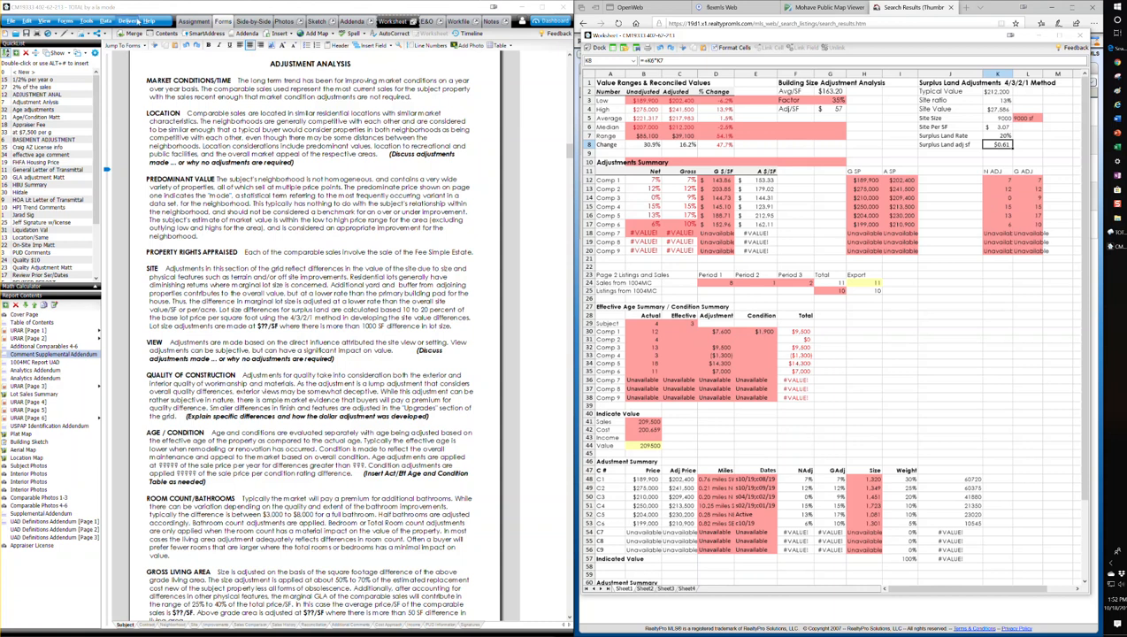
Show the SmartAdjust settings in the side-by-side comparable grid and clear the cents from the site adjustment value
left_click(254, 22)
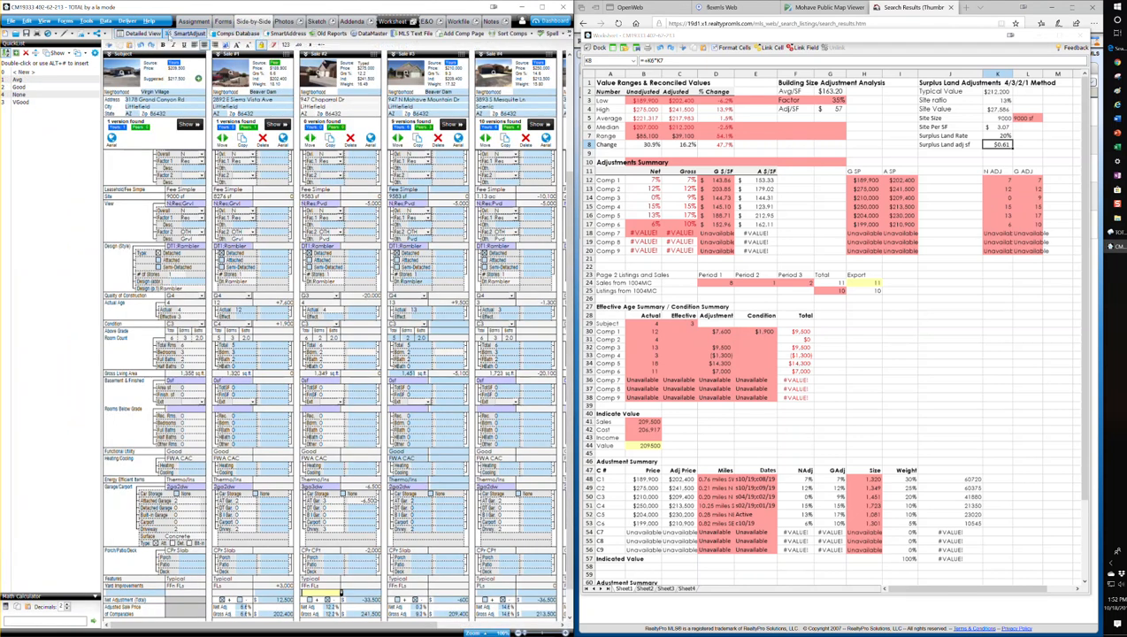
left_click(184, 34)
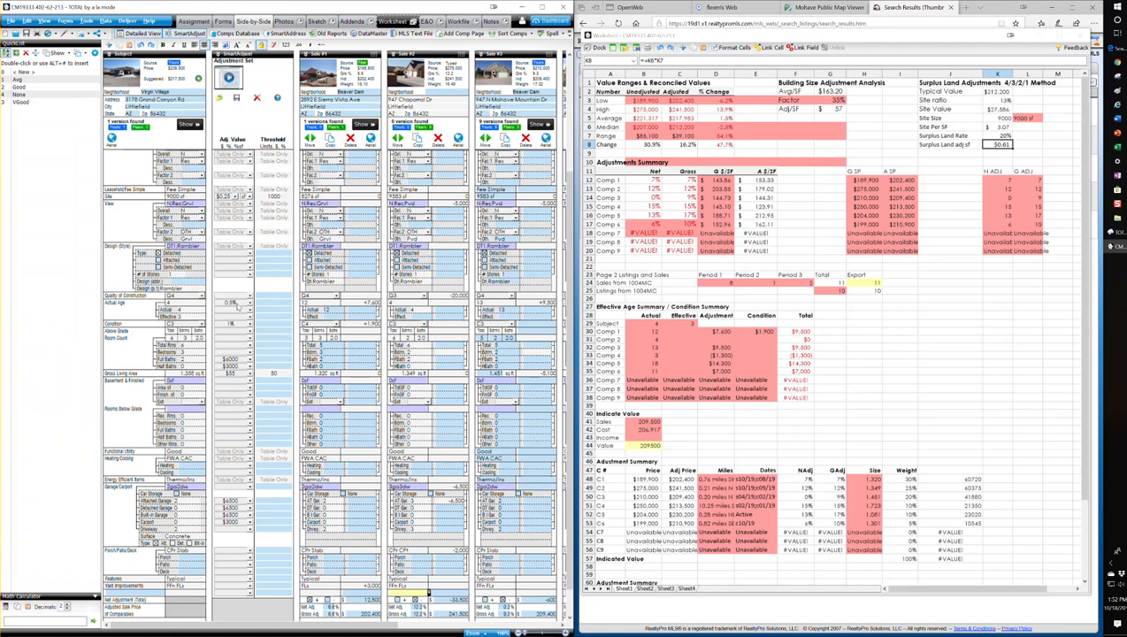
scroll(235, 280, "up", 3)
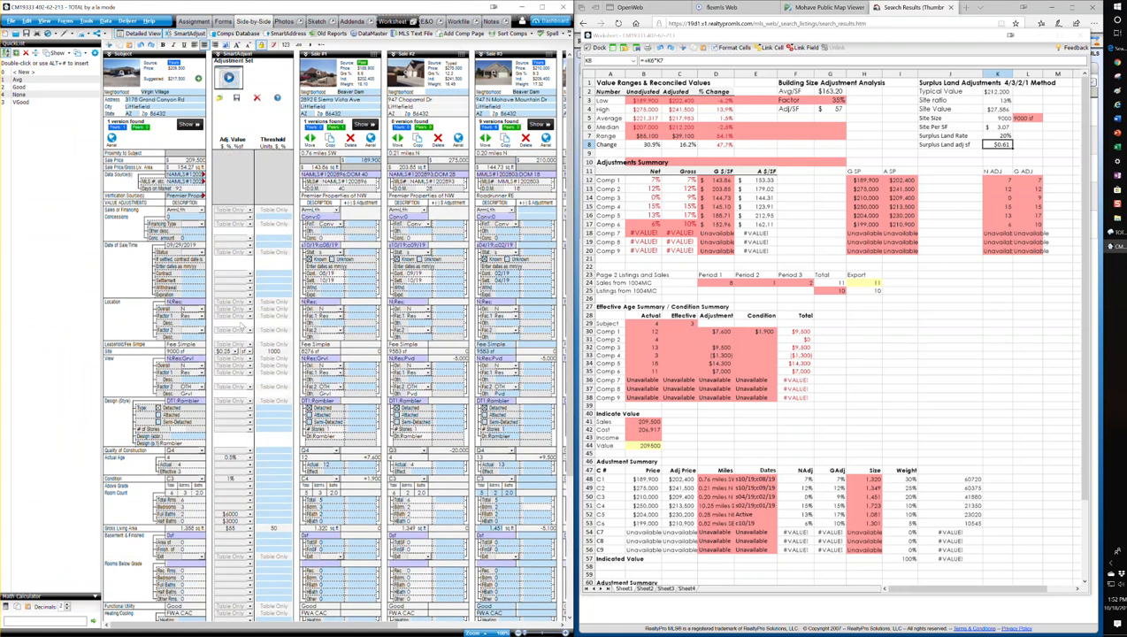
left_click(229, 352)
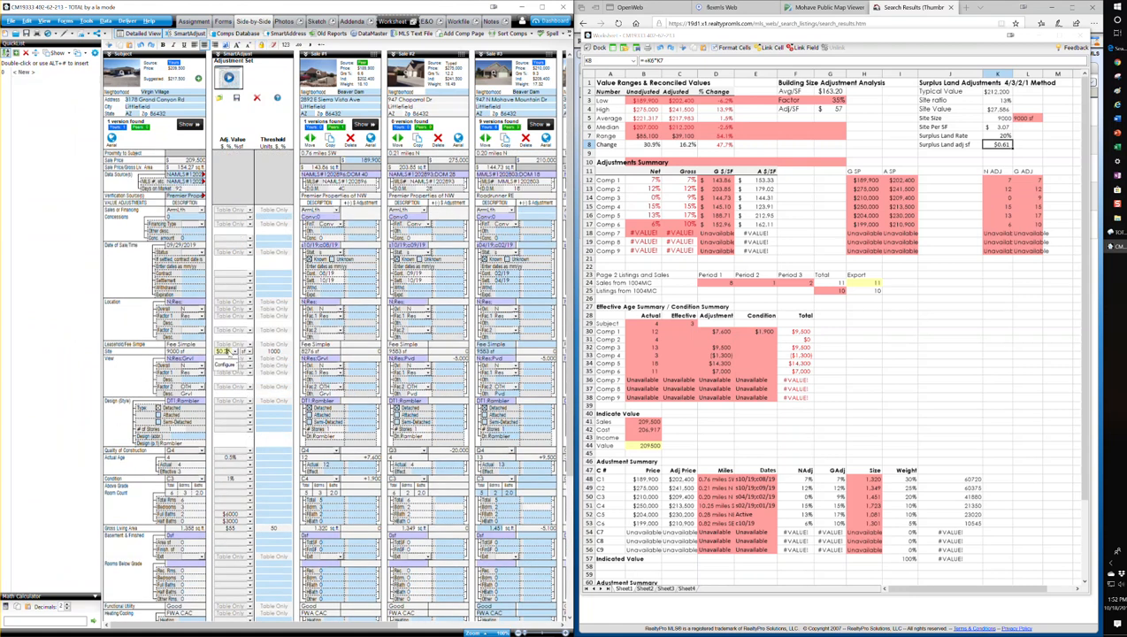
left_click(229, 354)
left_click(228, 353)
left_click(235, 352)
key("BackSpace")
key("BackSpace")
Set the worksheet's surplus land rate to 15%
left_click(998, 136)
type("15")
key("Tab")
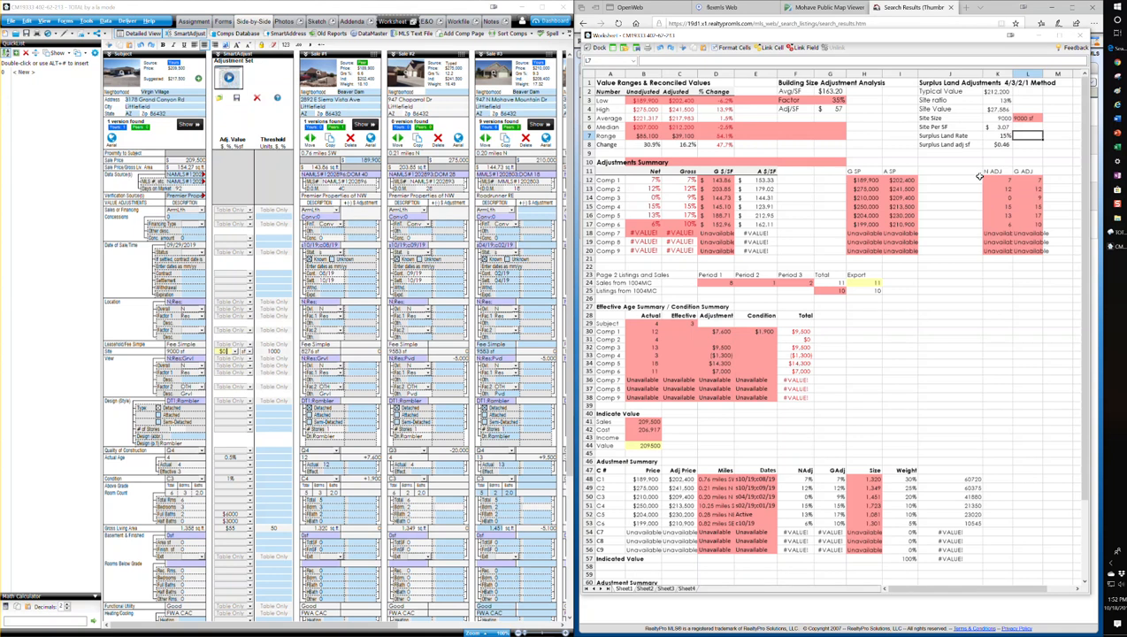
Set the SmartAdjust site adjustment to $0.45 per square foot
left_click(232, 363)
left_click(236, 352)
type("46")
key("Return")
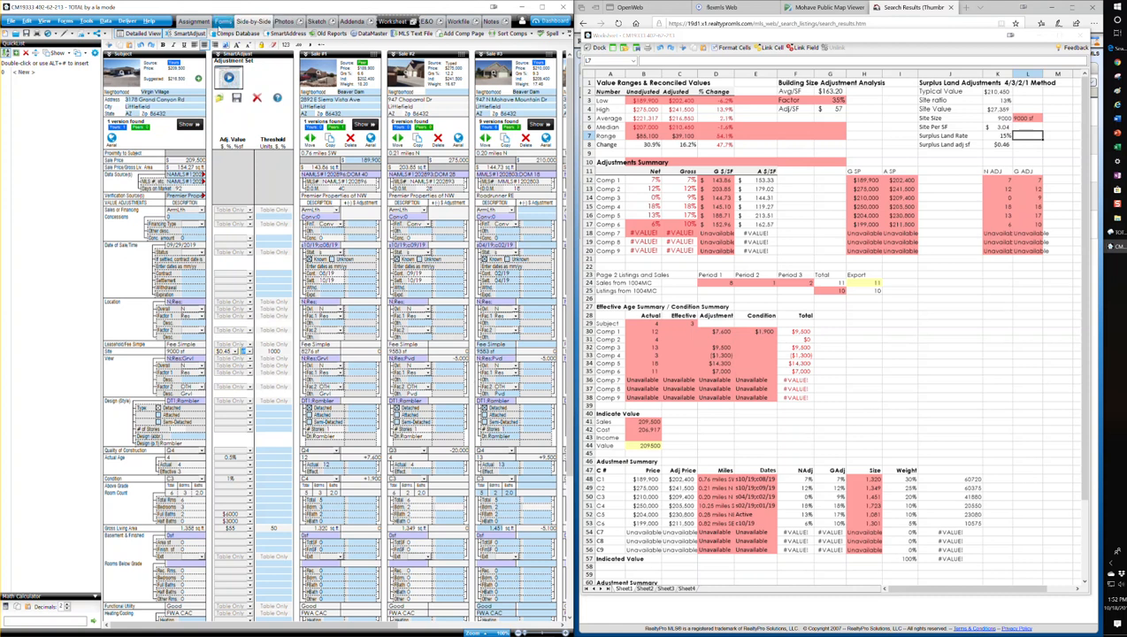
Review the site adjustments for comparables 1 to 6 on URAR page 2 and the additional comparables form
left_click(225, 21)
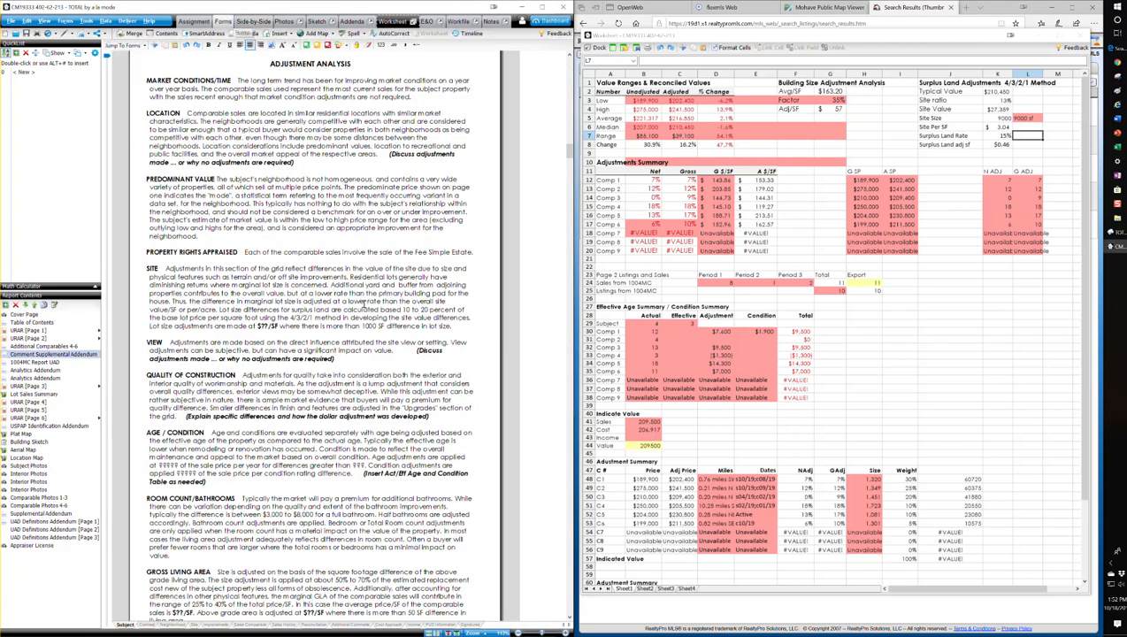
left_click(35, 338)
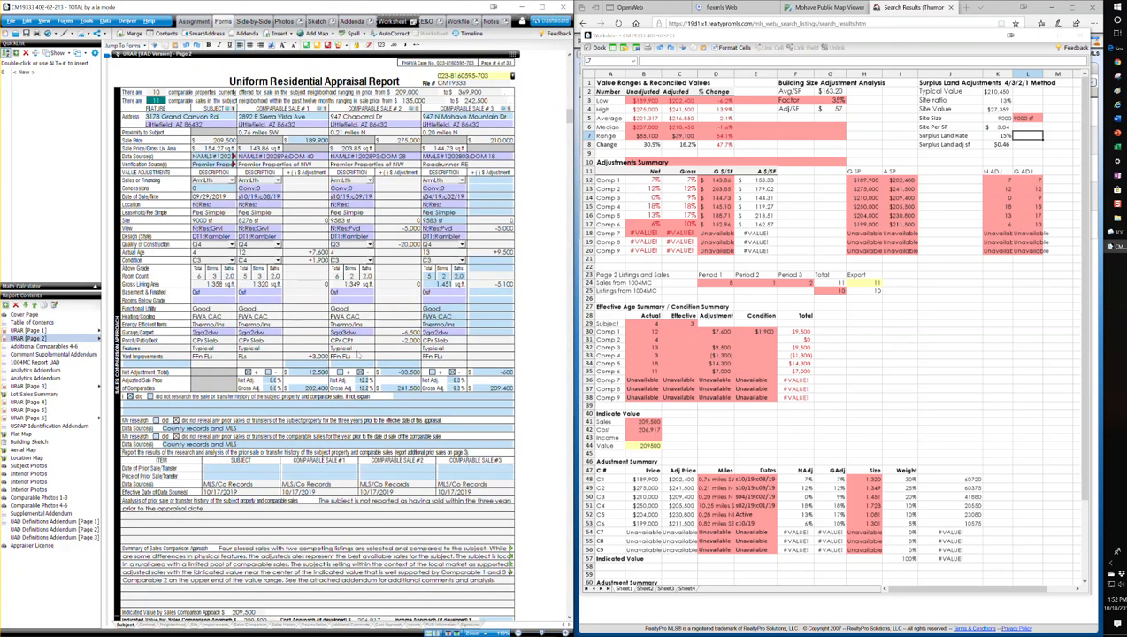
scroll(372, 361, "down", 9)
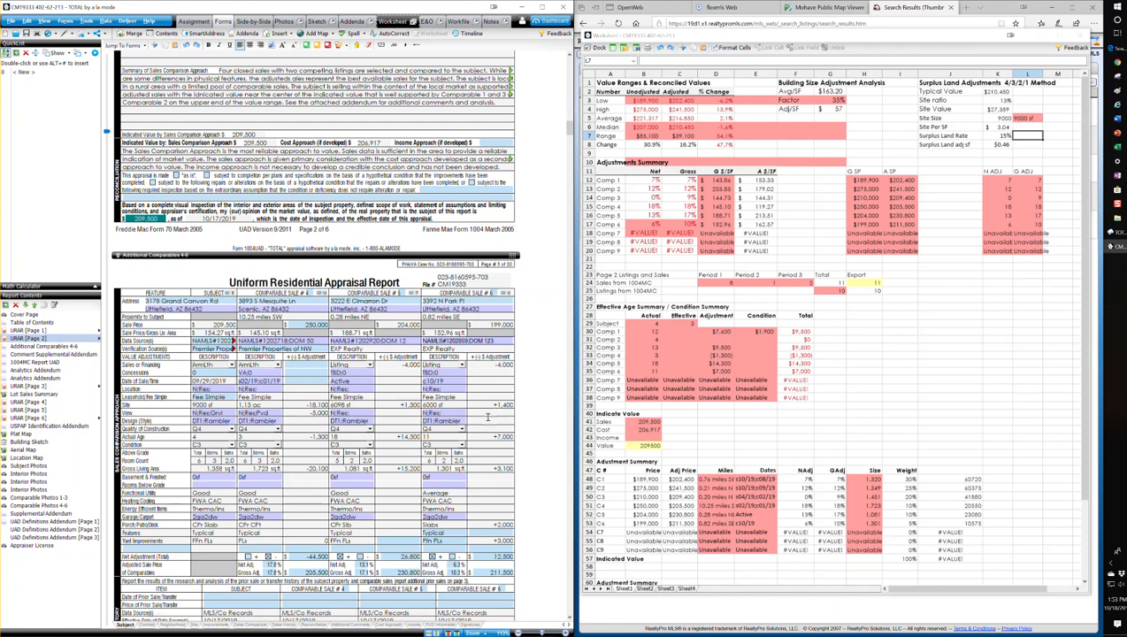
scroll(488, 417, "up", 1)
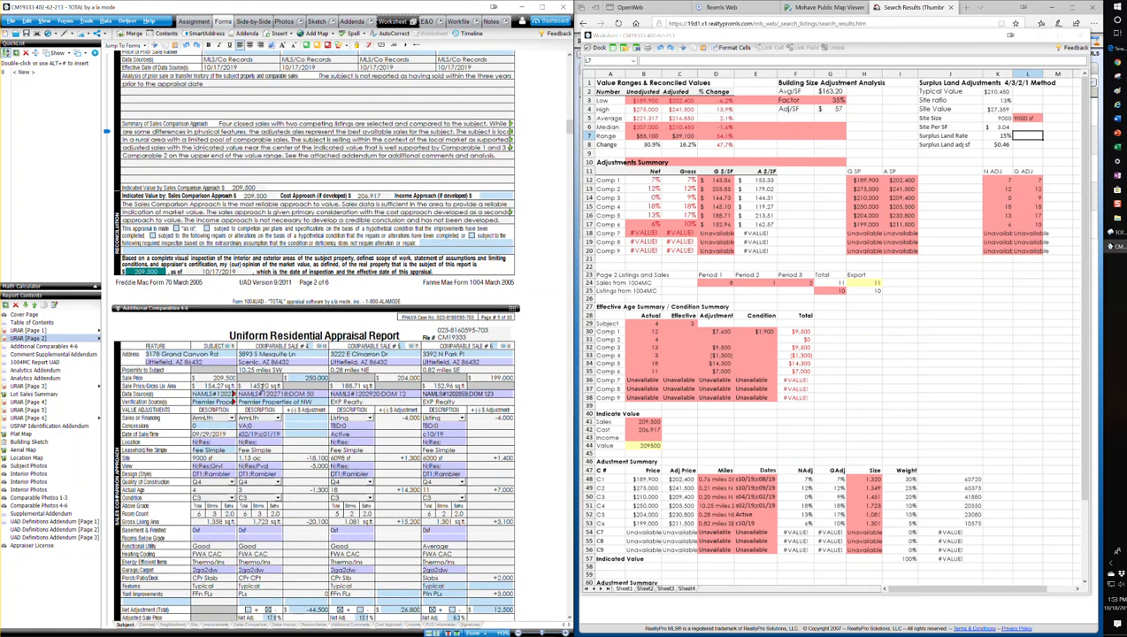
Return to the Comment Supplemental Addendum and review the adjustment commentary around the gross living area section
left_click(44, 355)
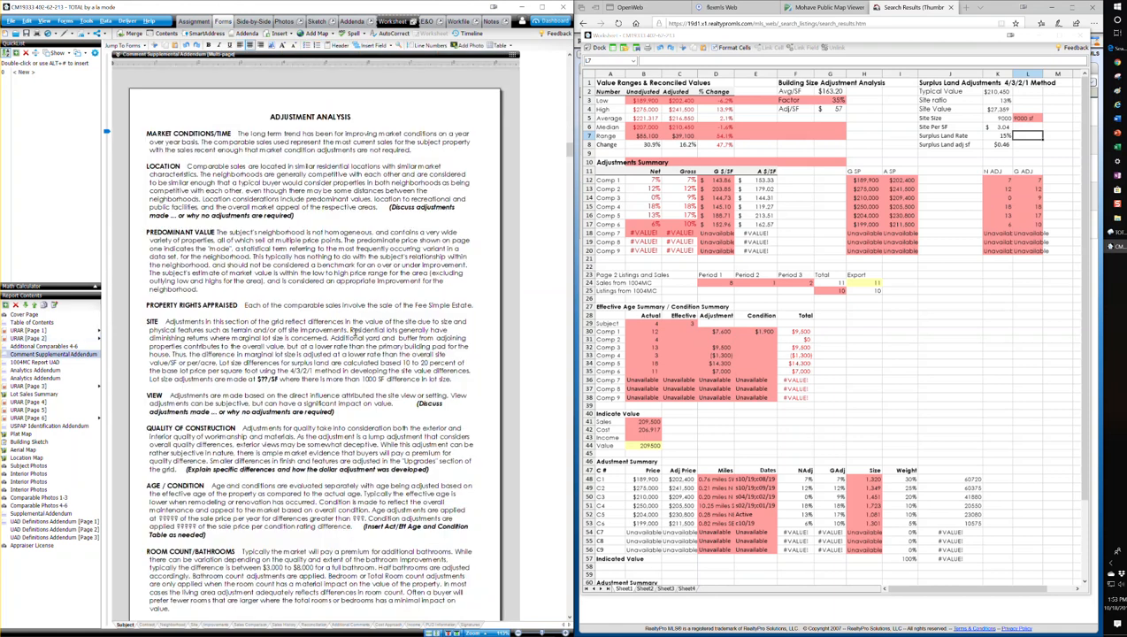
scroll(382, 300, "down", 2)
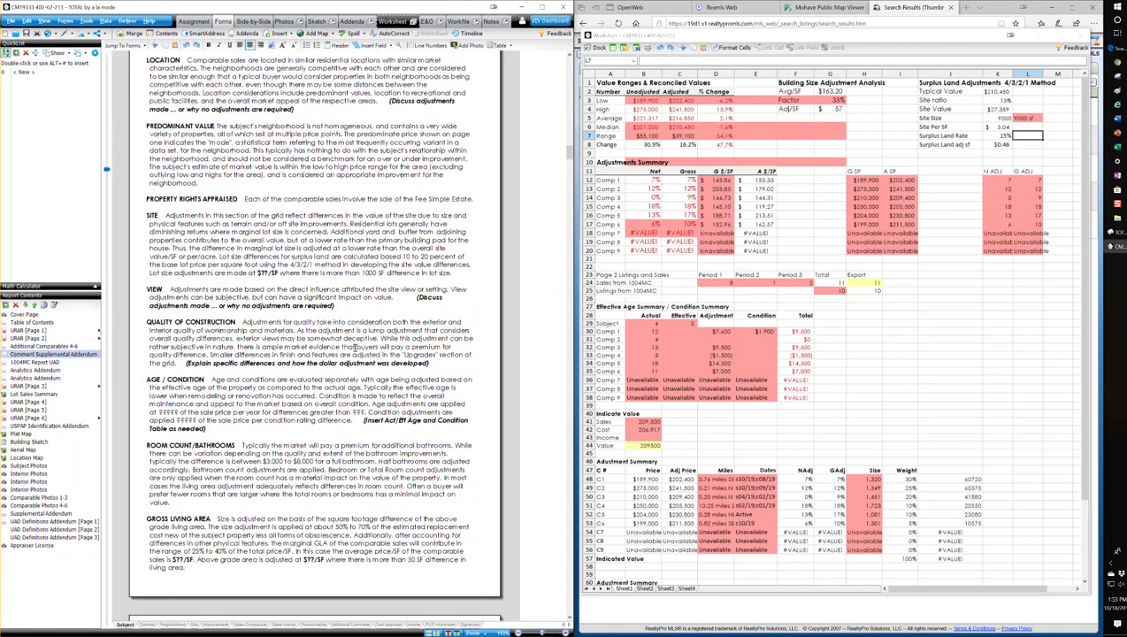
scroll(354, 346, "down", 1)
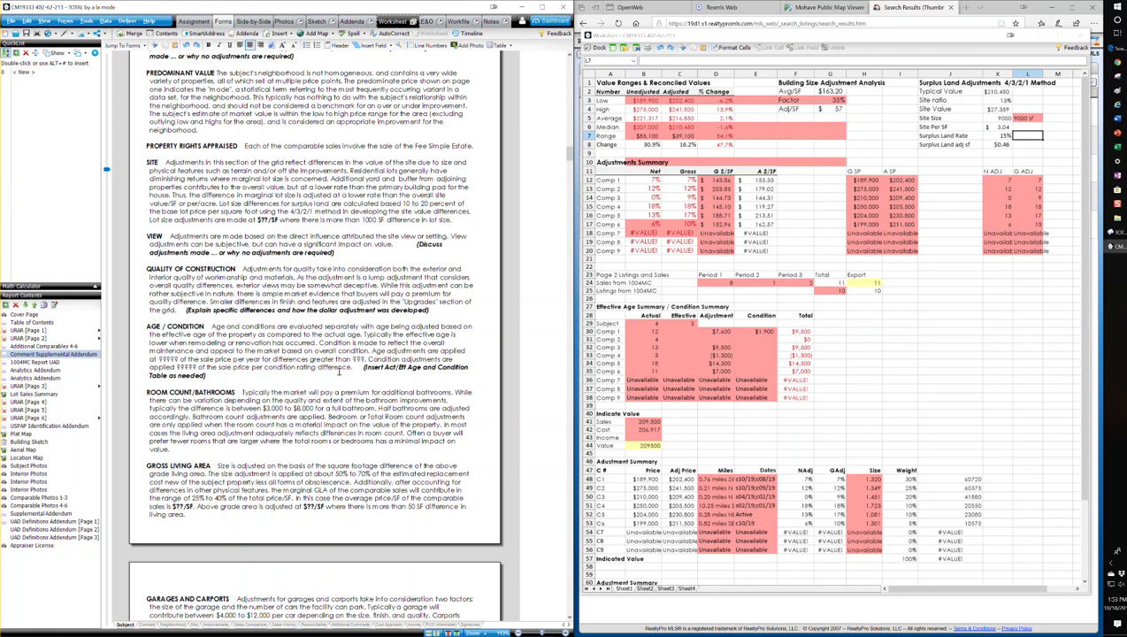
scroll(315, 368, "down", 3)
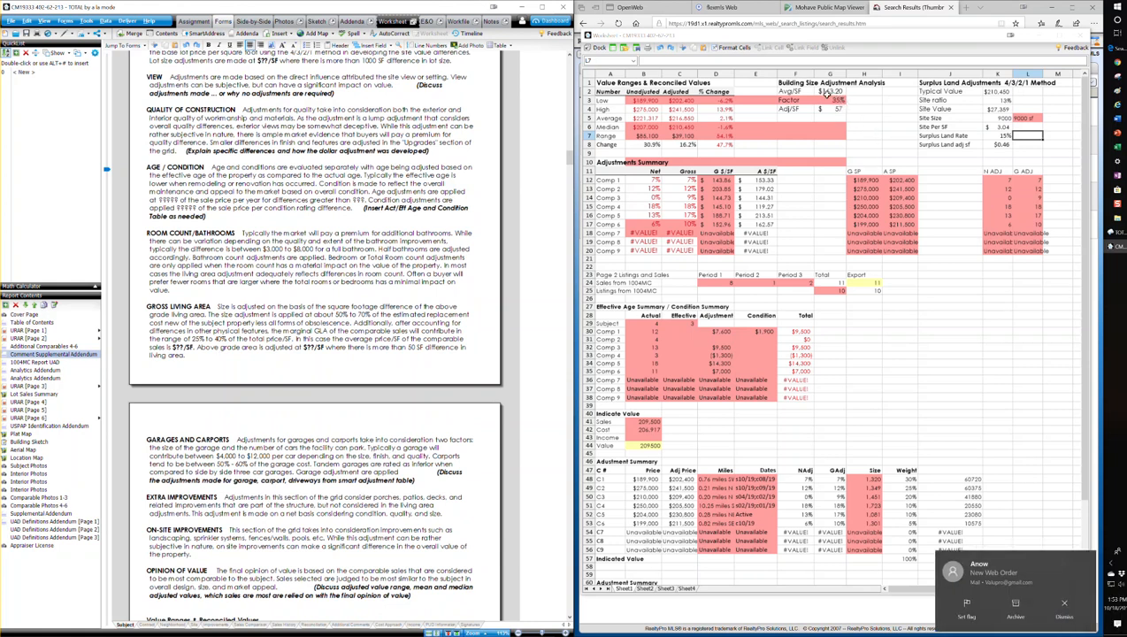
left_click(870, 110)
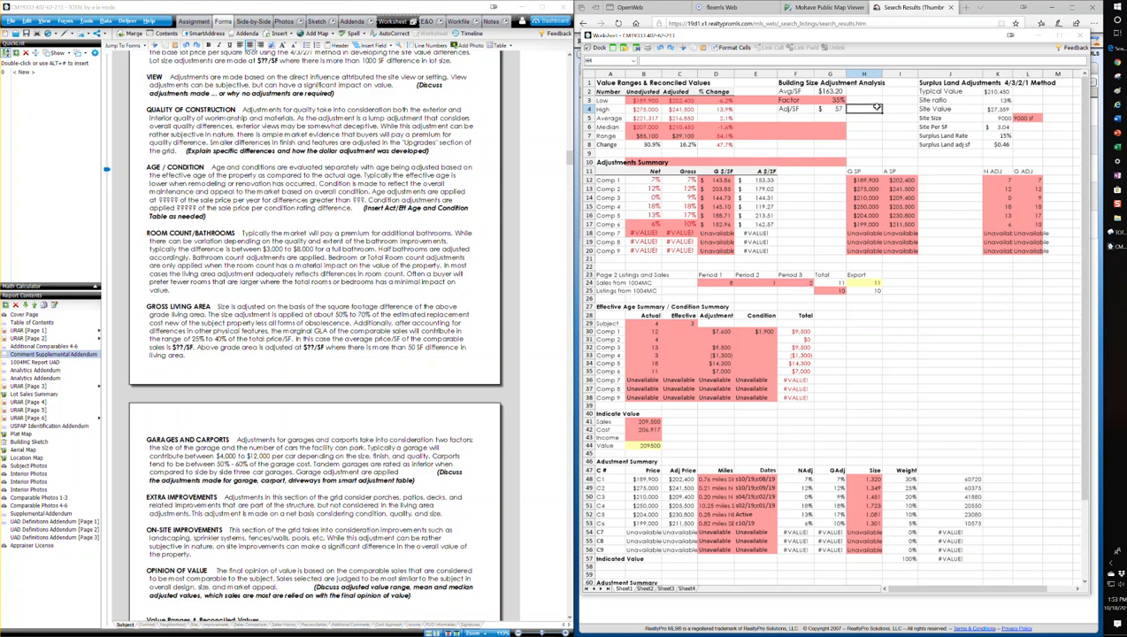
left_click(872, 100)
left_click(872, 109)
left_click(872, 116)
left_click(876, 125)
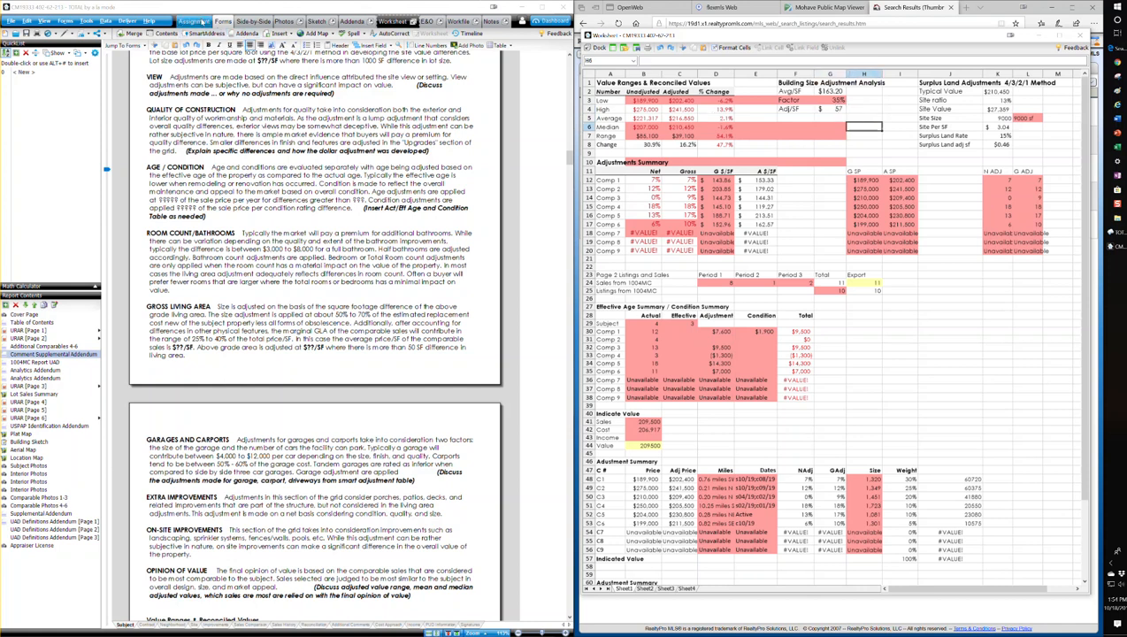
Check the SmartAdjust rate and threshold settings for gross living area and actual age in the side-by-side comparable grid
left_click(254, 21)
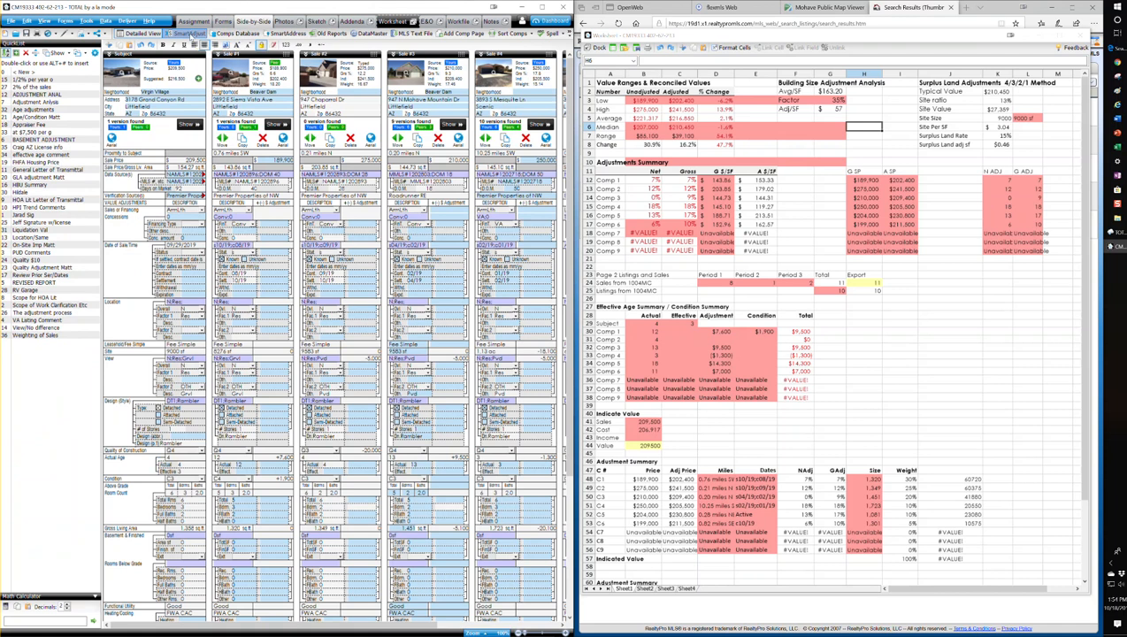
left_click(188, 34)
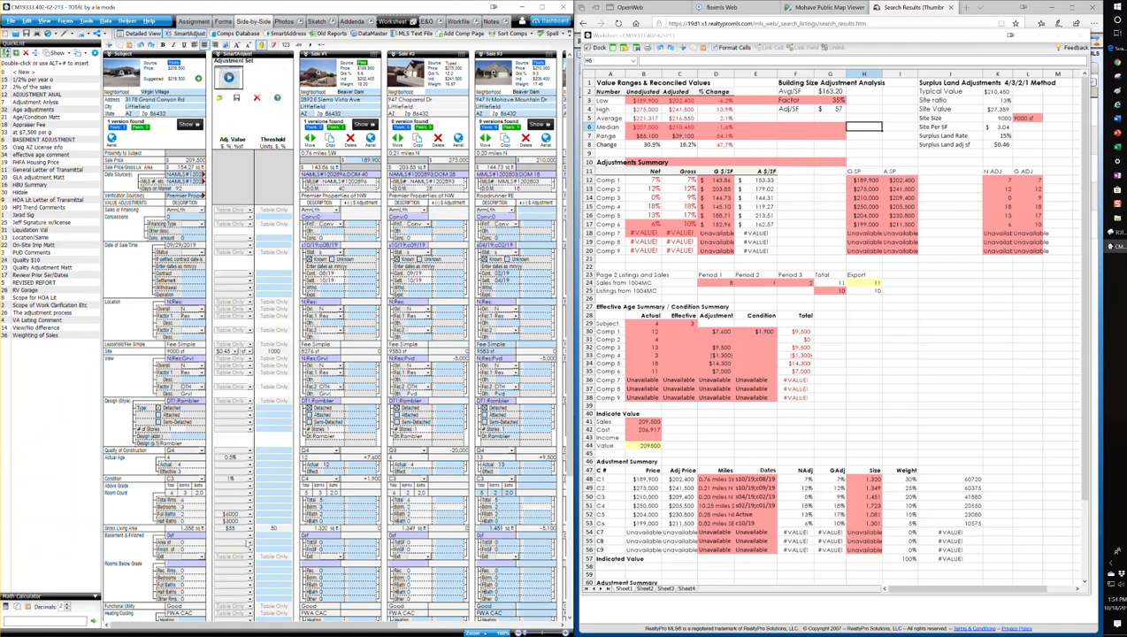
left_click(238, 530)
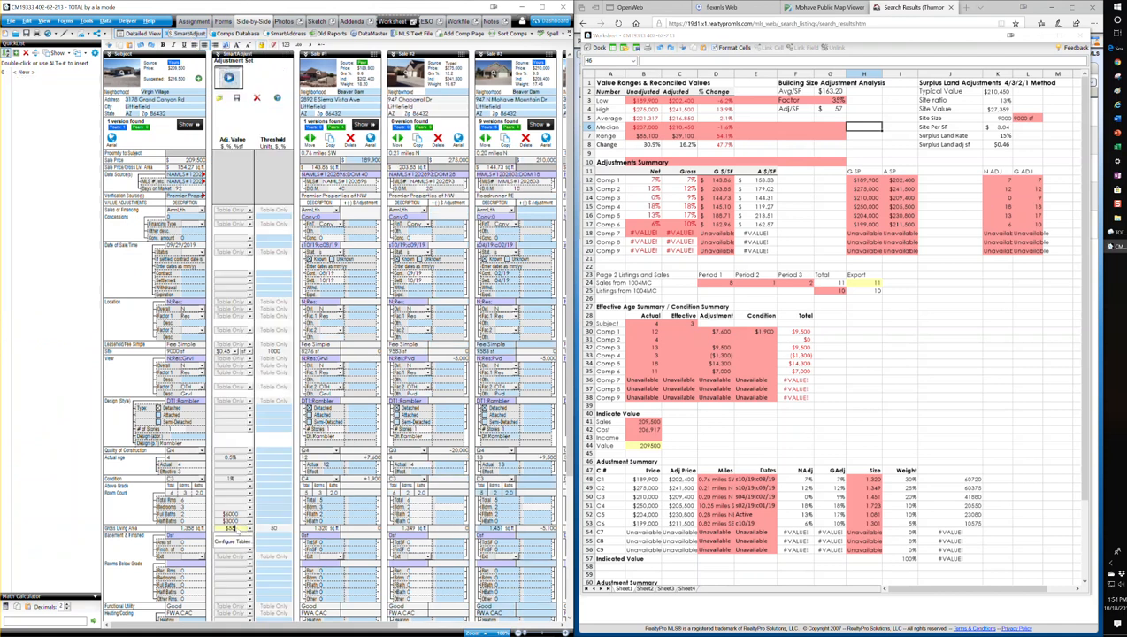
left_click(270, 457)
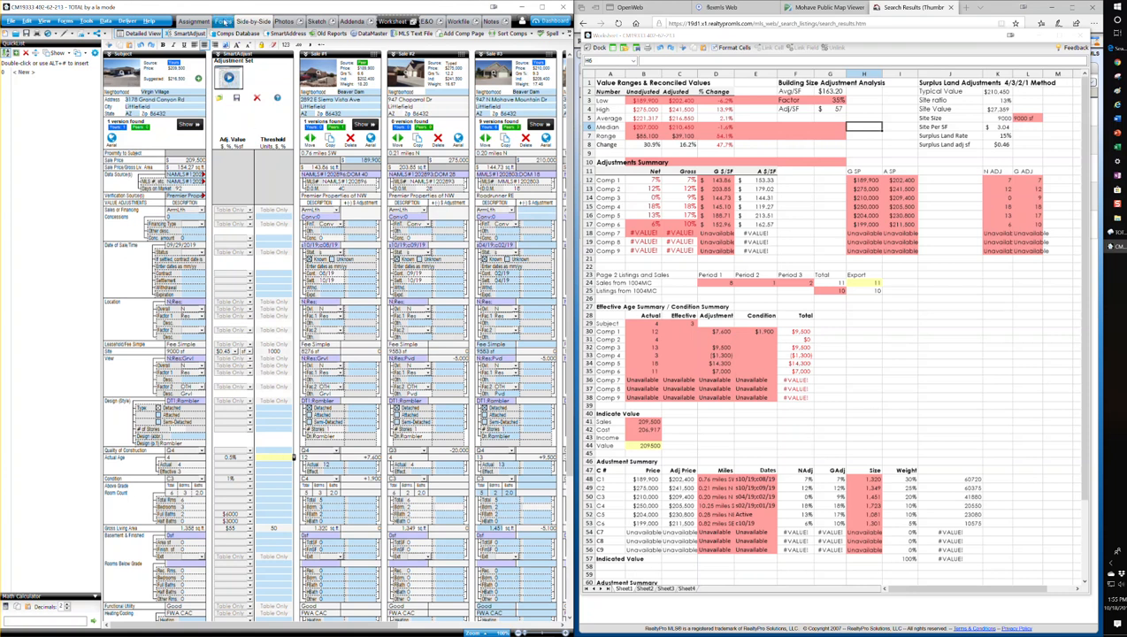
Check the comparable adjustments on URAR page 2 and return to the Comment Supplemental Addendum
left_click(223, 22)
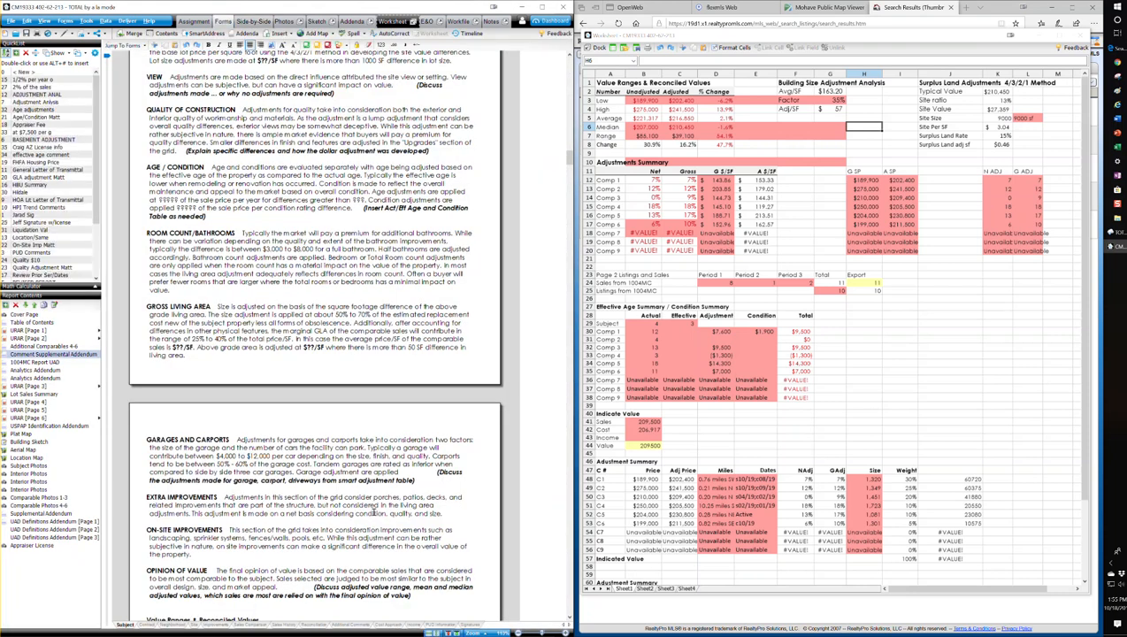
left_click(29, 338)
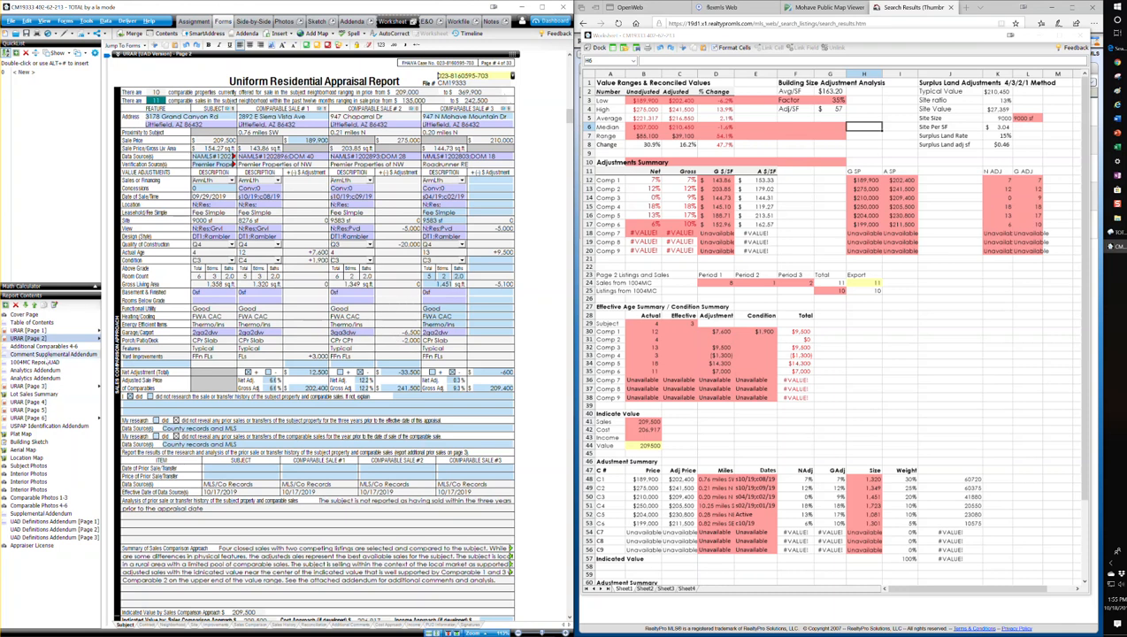
left_click(49, 354)
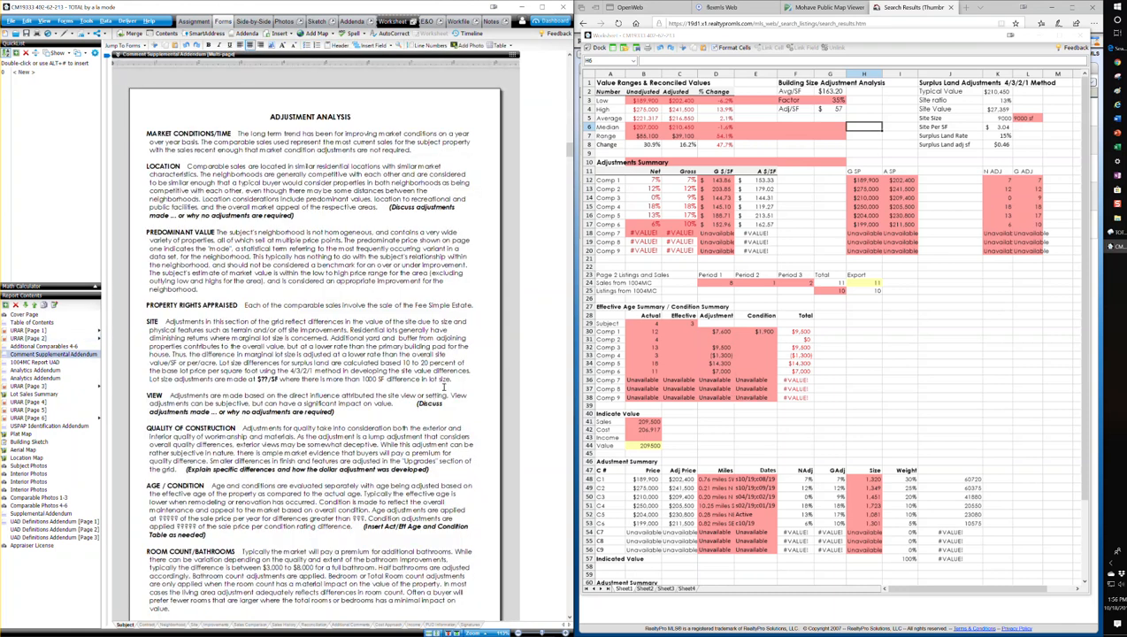
In the Gross Living Area commentary, enter $163/SF as the comparables' average price and $55/SF as the above-grade adjustment
scroll(354, 388, "down", 3)
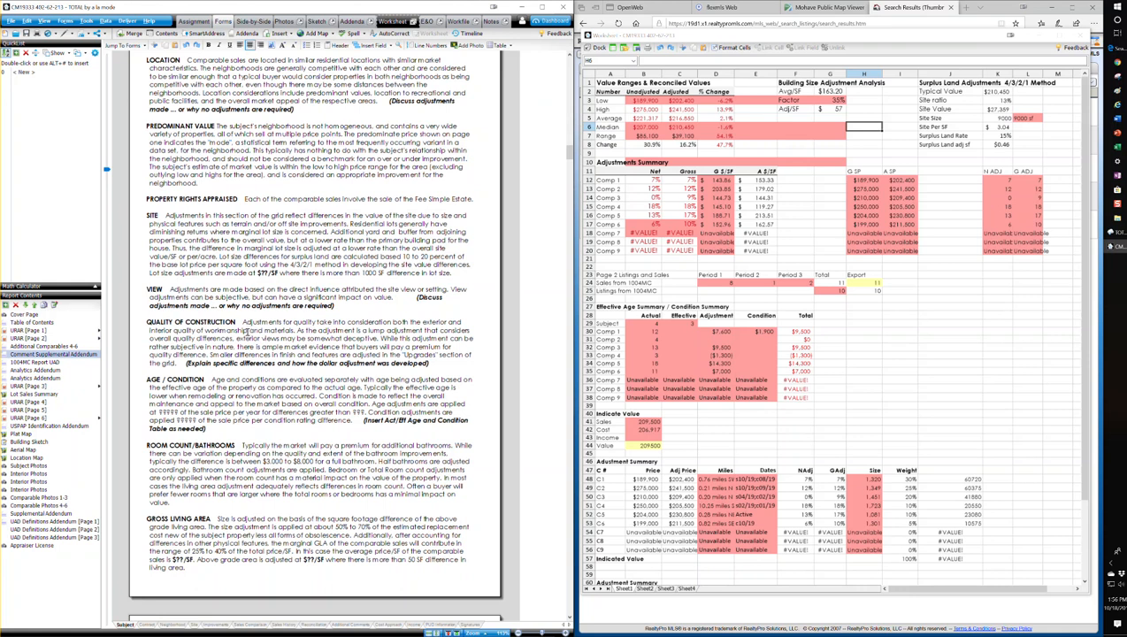
scroll(353, 381, "down", 1)
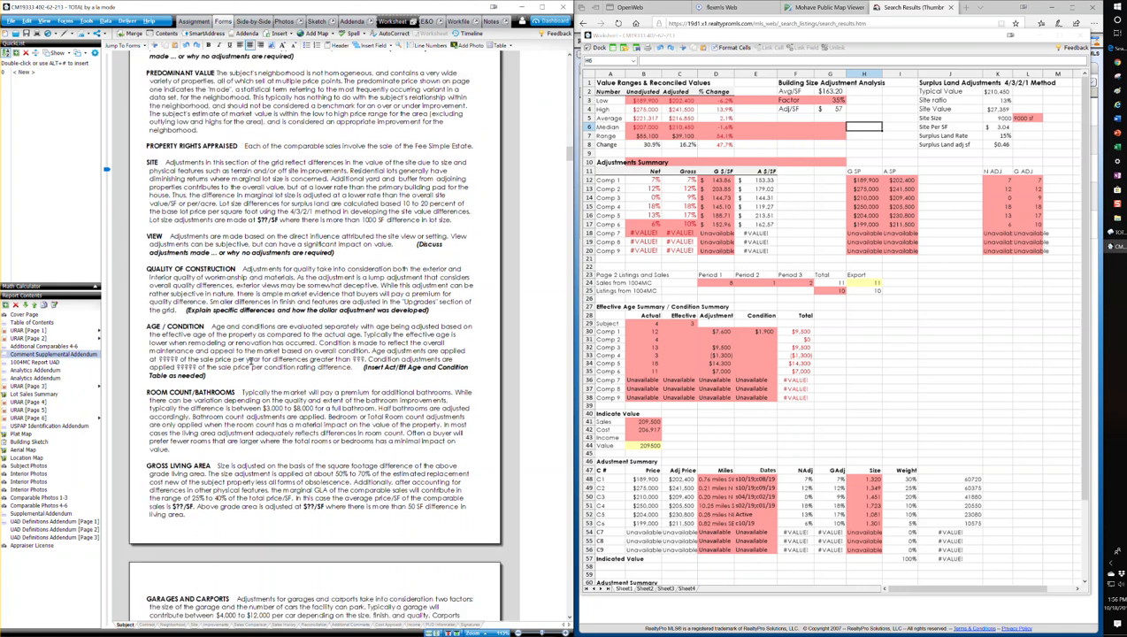
scroll(271, 405, "down", 1)
scroll(272, 406, "down", 2)
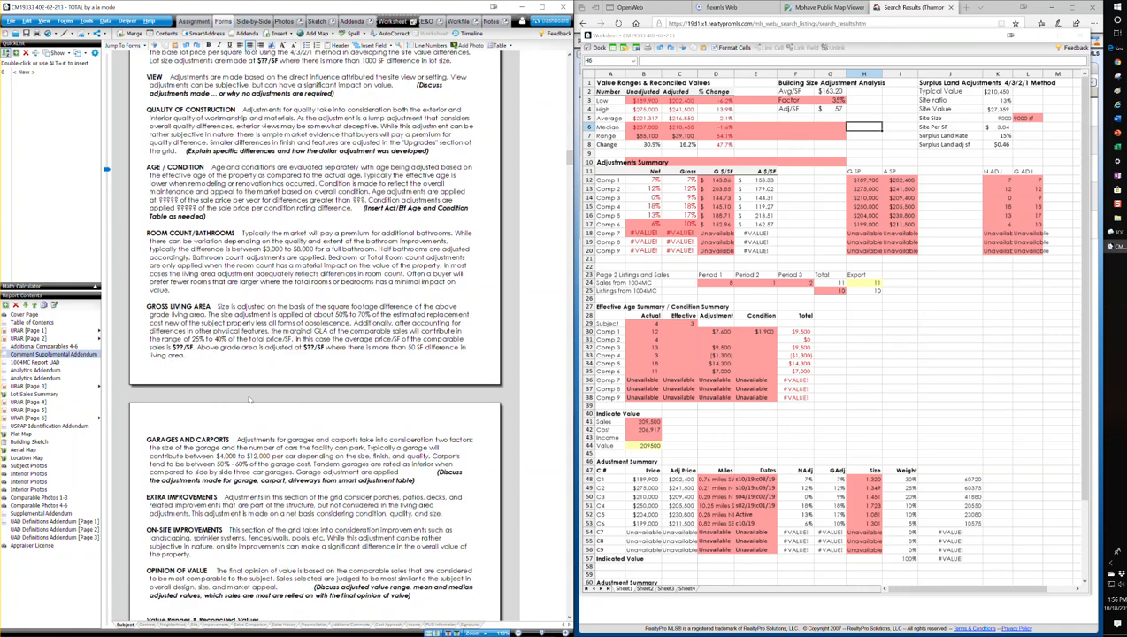
left_click(182, 347)
key("BackSpace")
key("BackSpace")
type("16")
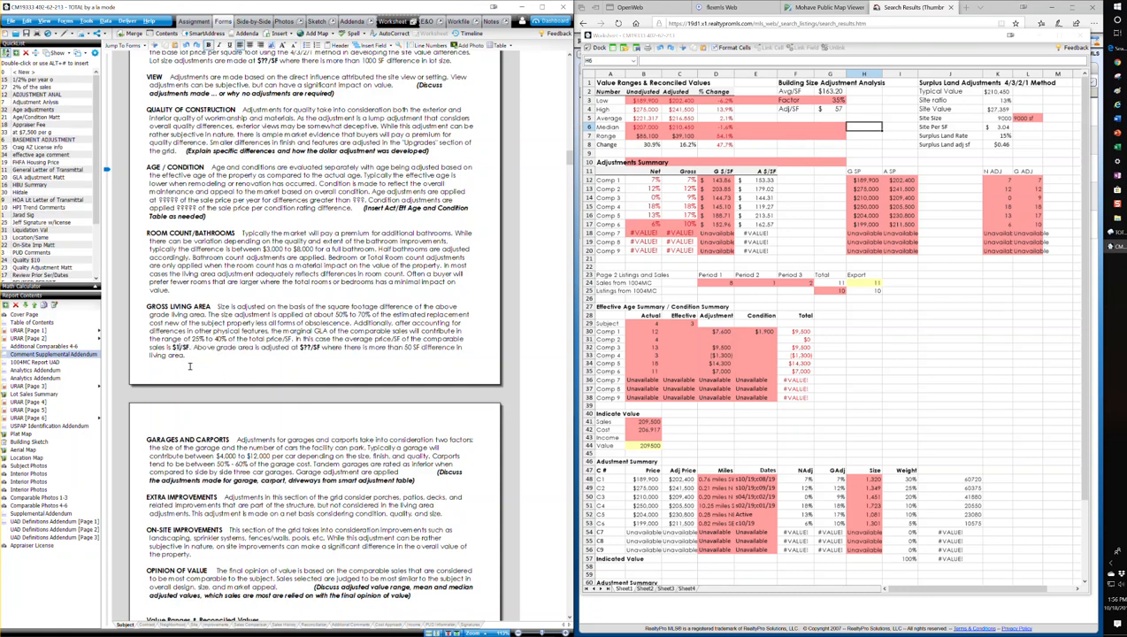
type("3")
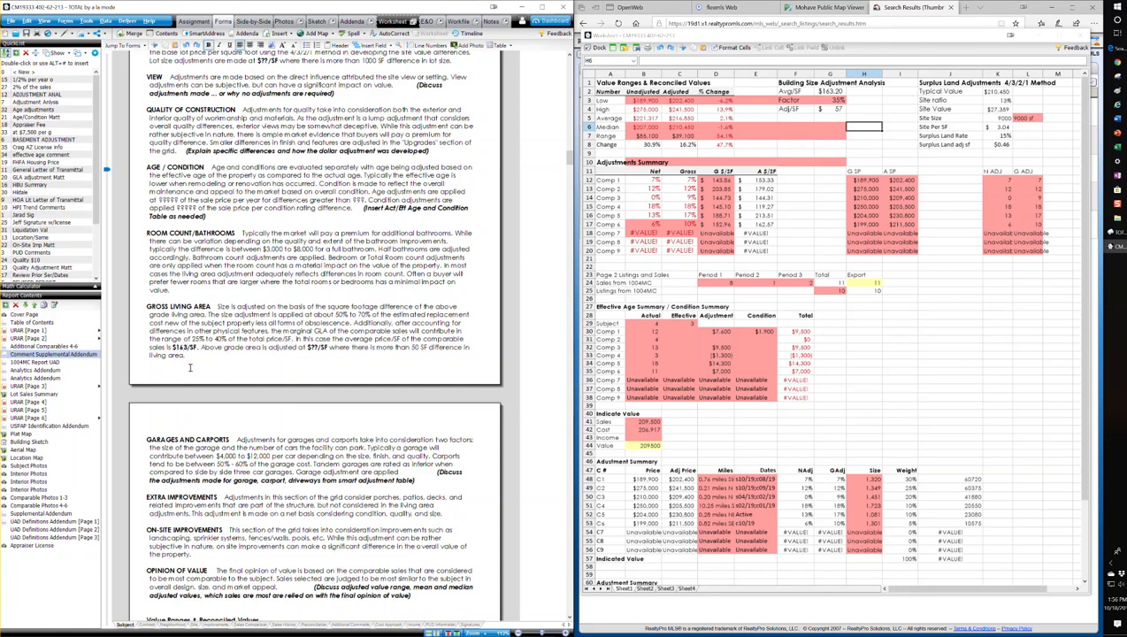
left_click(317, 348)
key("BackSpace")
type("57")
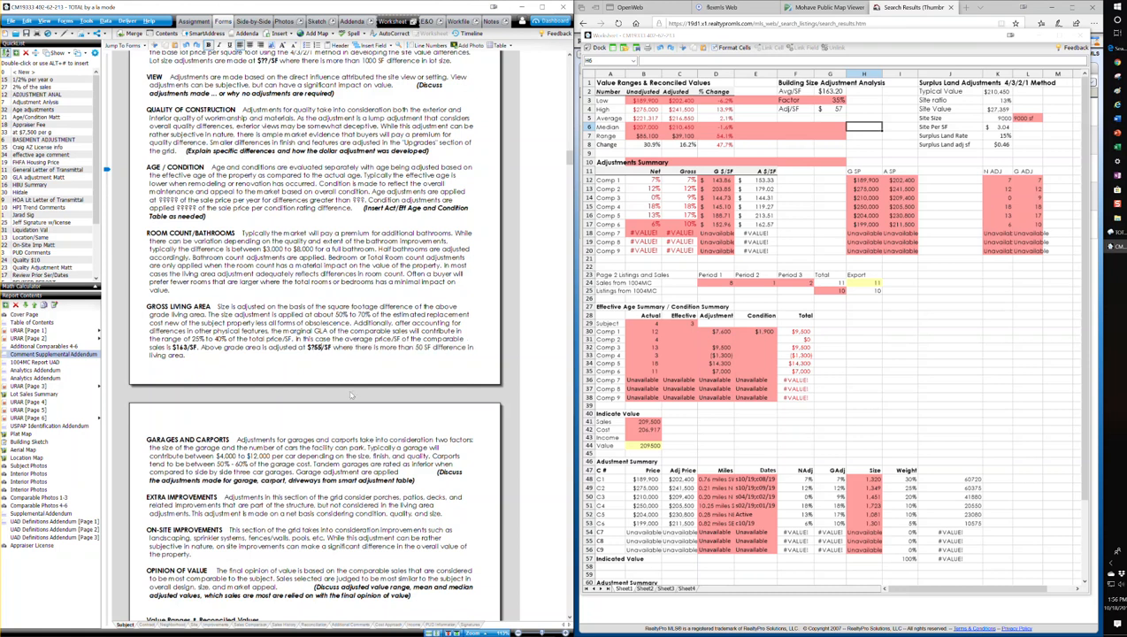
Examine the unadjusted, adjusted and percent-change figures in the worksheet's Value Ranges & Reconciled Values table against the addendum's empty tables
scroll(350, 393, "down", 3)
scroll(447, 417, "down", 3)
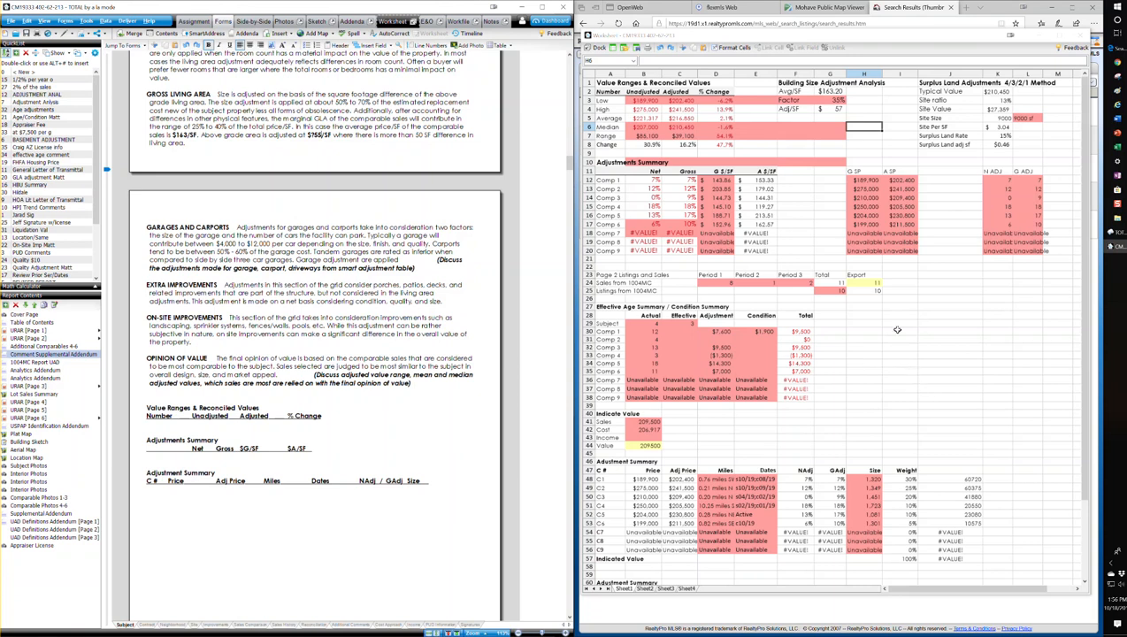
left_click(646, 101)
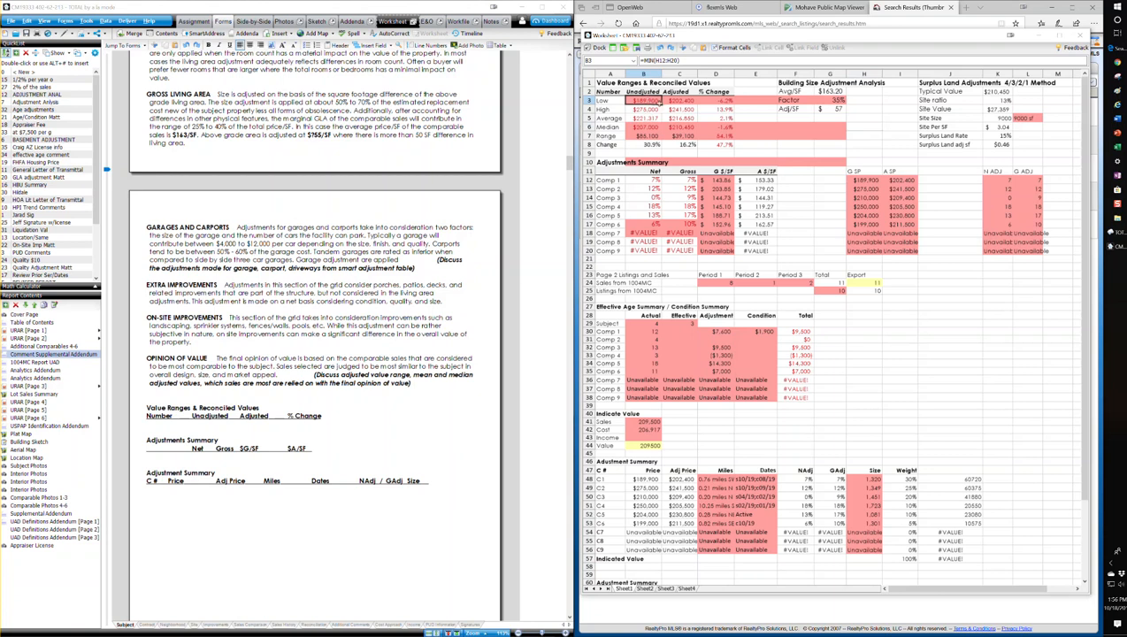
left_click(650, 108)
left_click(647, 119)
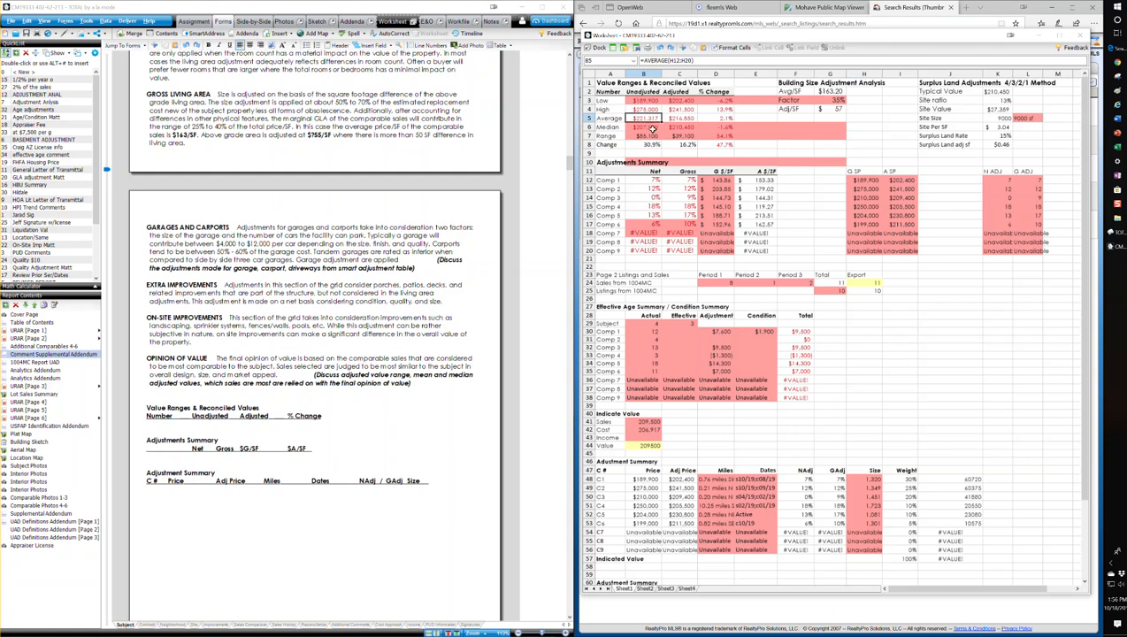
left_click(687, 101)
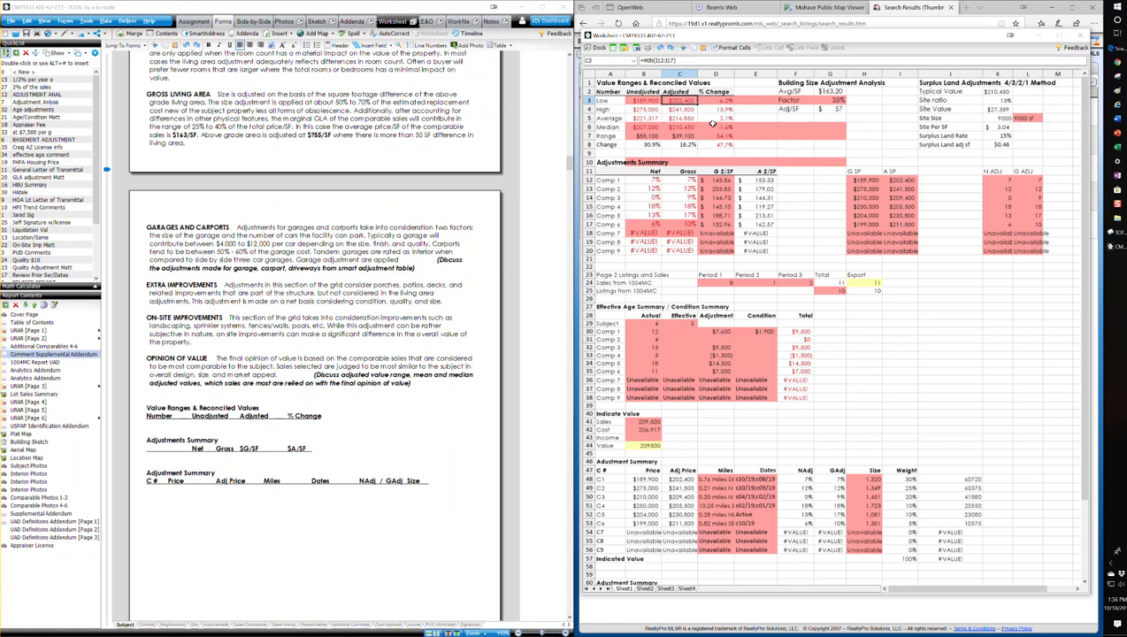
left_click(686, 108)
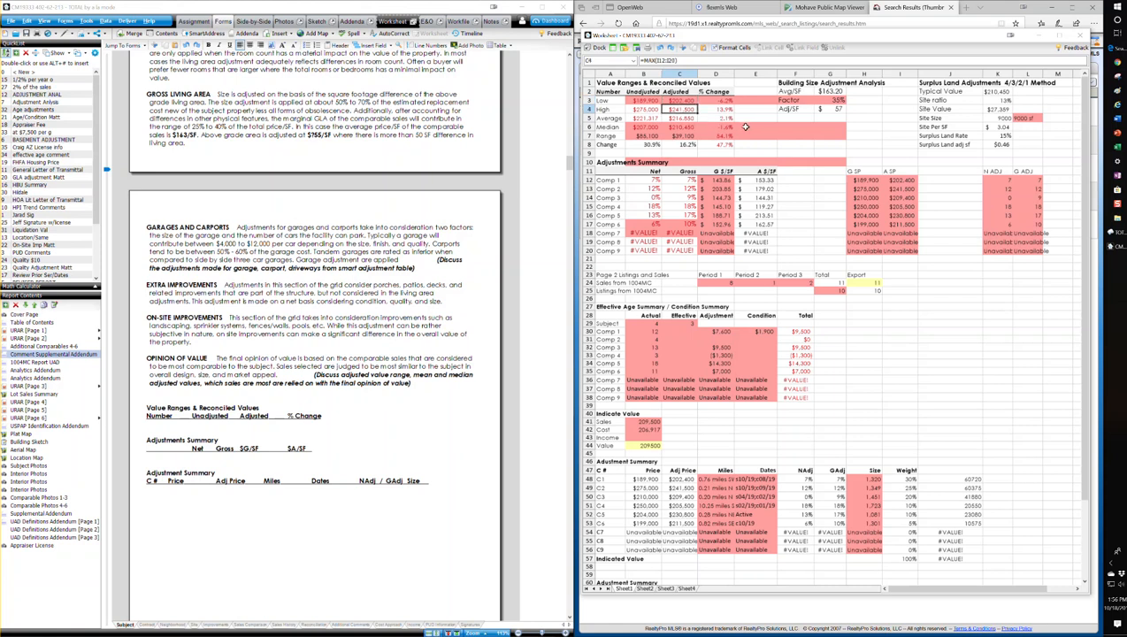
left_click(683, 118)
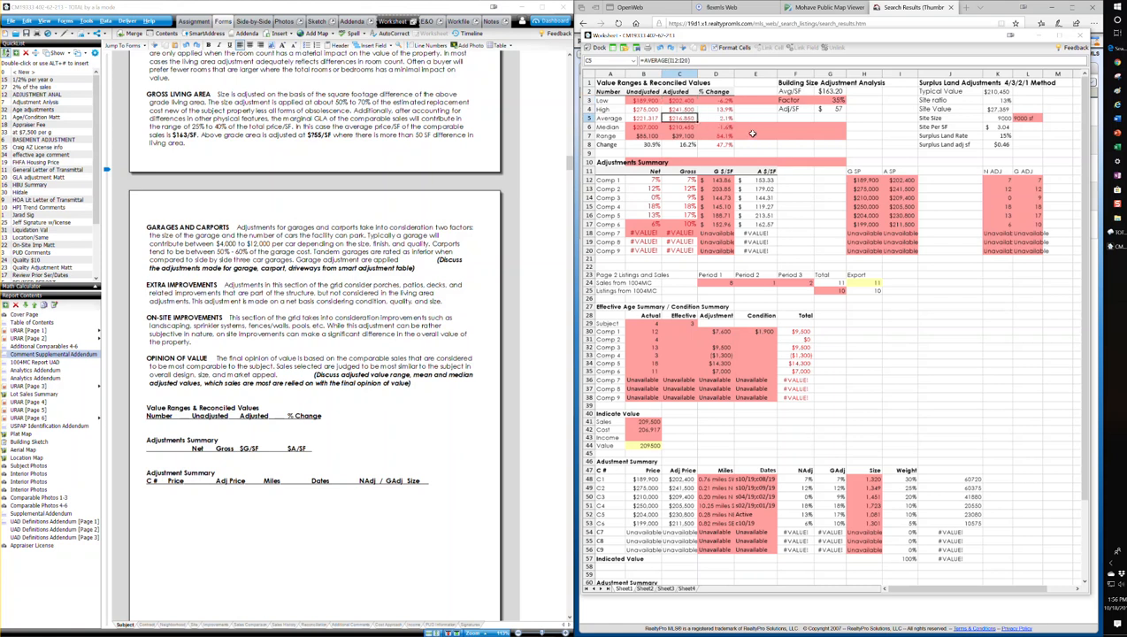
left_click(683, 128)
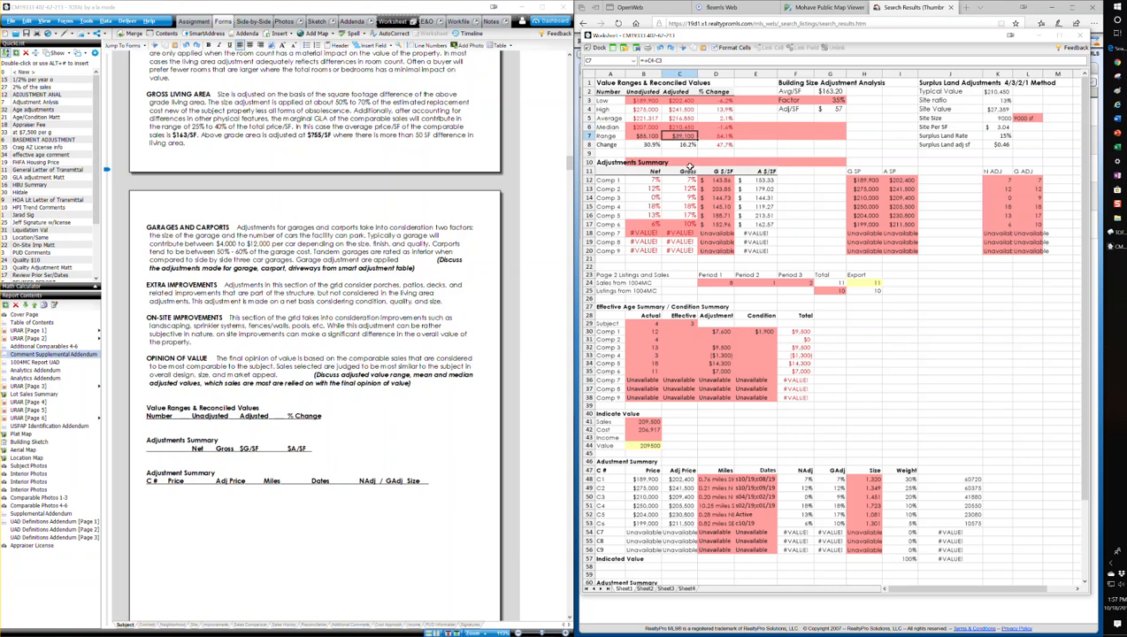
left_click(688, 145)
left_click(729, 147)
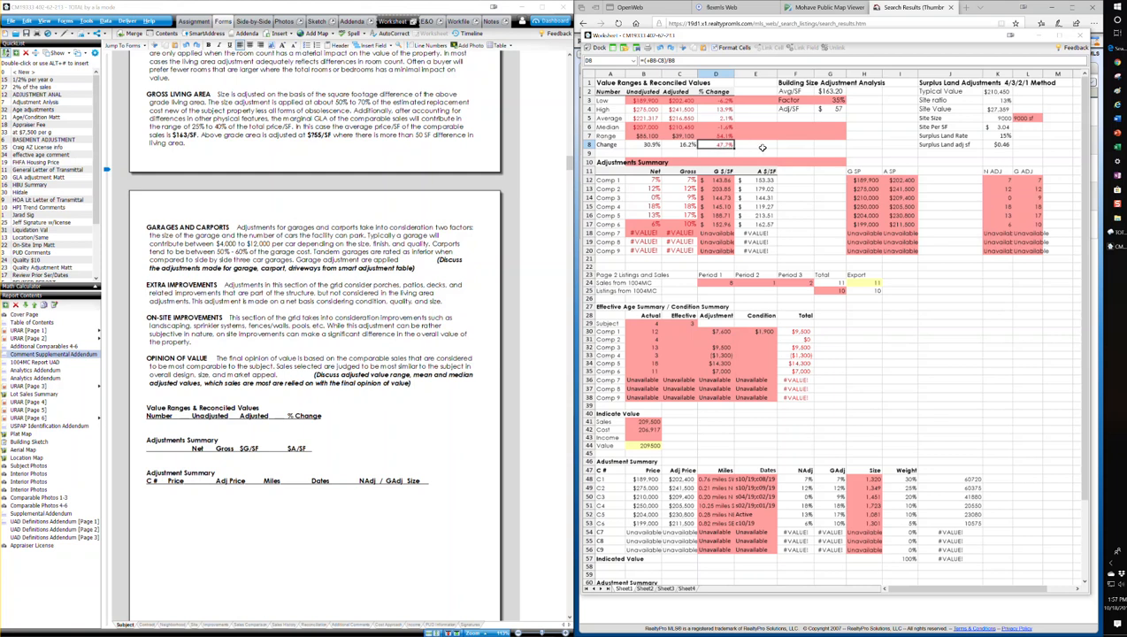
Examine the worksheet's net and gross figures in the Adjustments Summary and the lower comparable summary tables
scroll(814, 186, "down", 1)
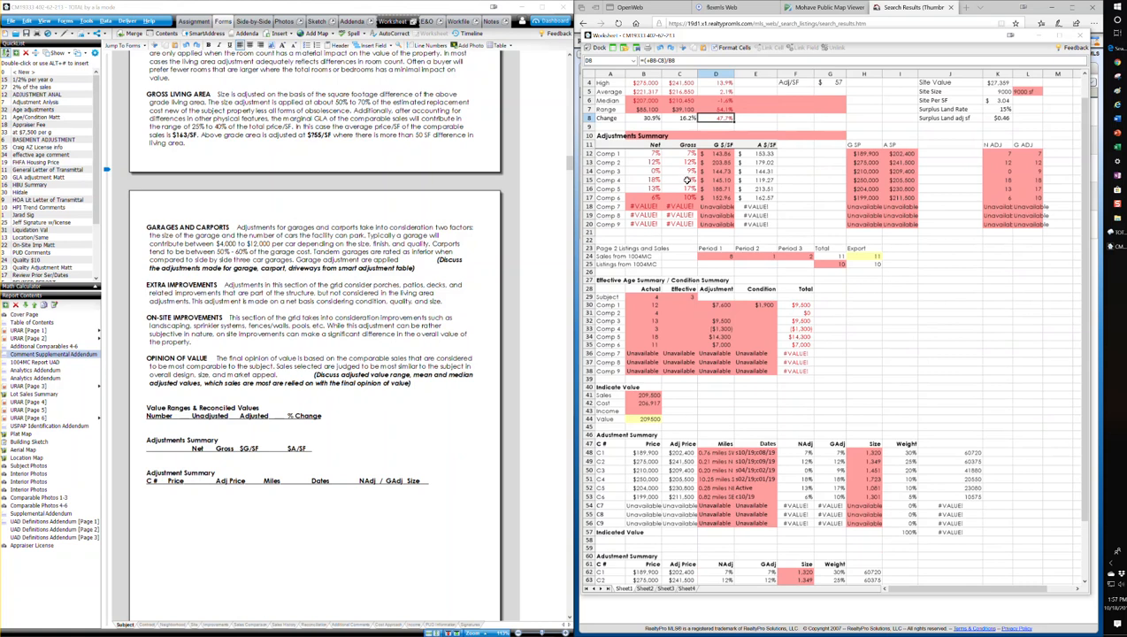
left_click(795, 212)
left_click(793, 206)
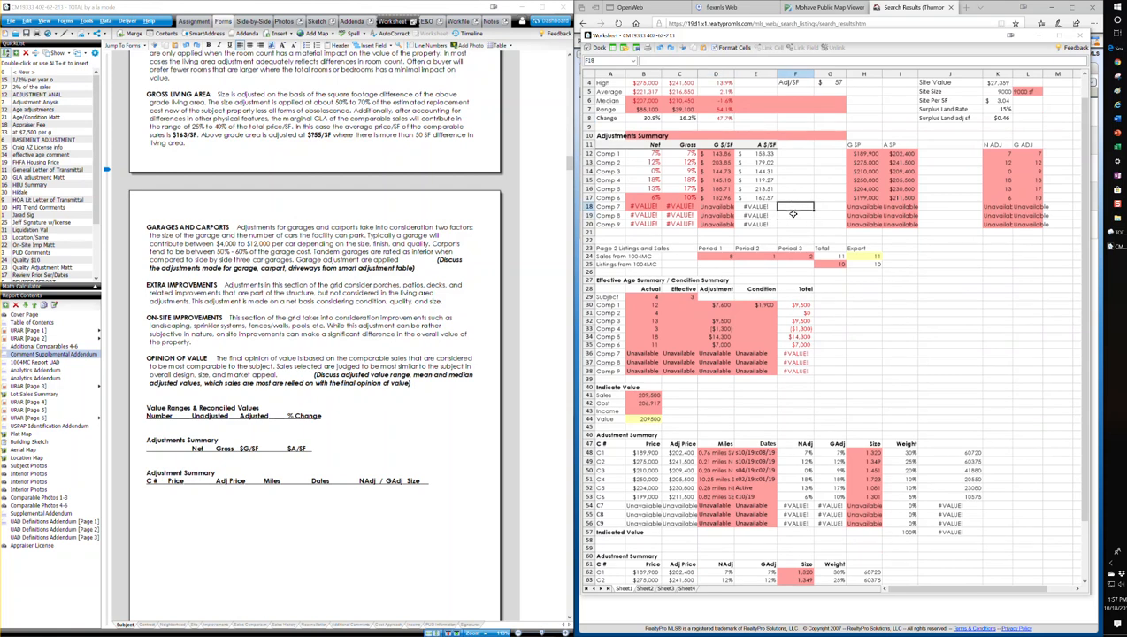
left_click(639, 154)
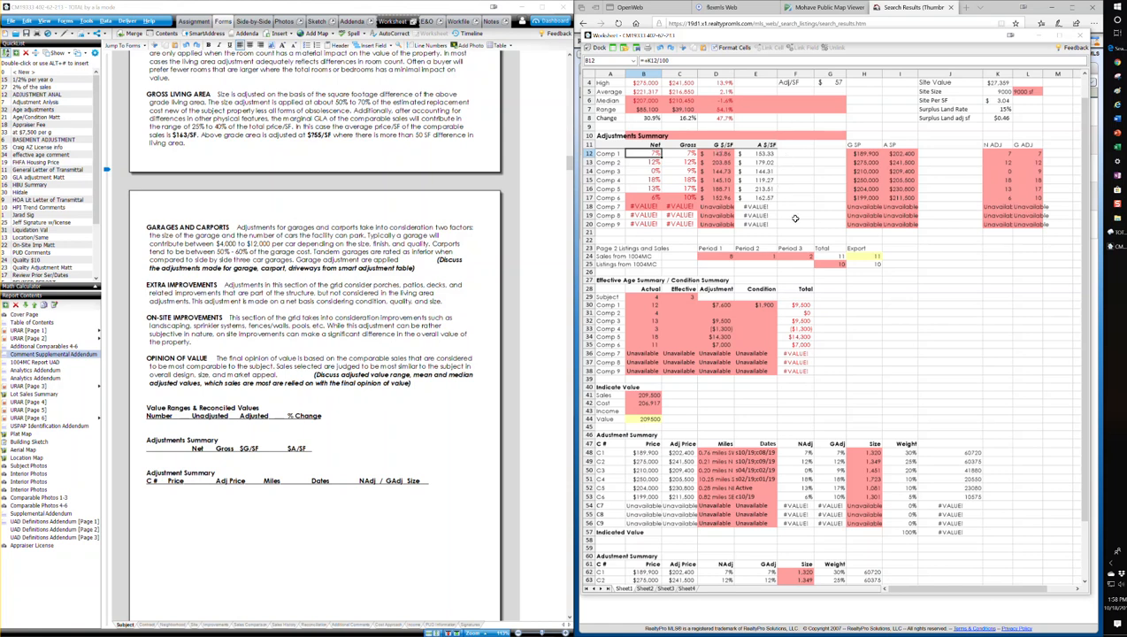
scroll(805, 232, "down", 2)
scroll(937, 320, "down", 5)
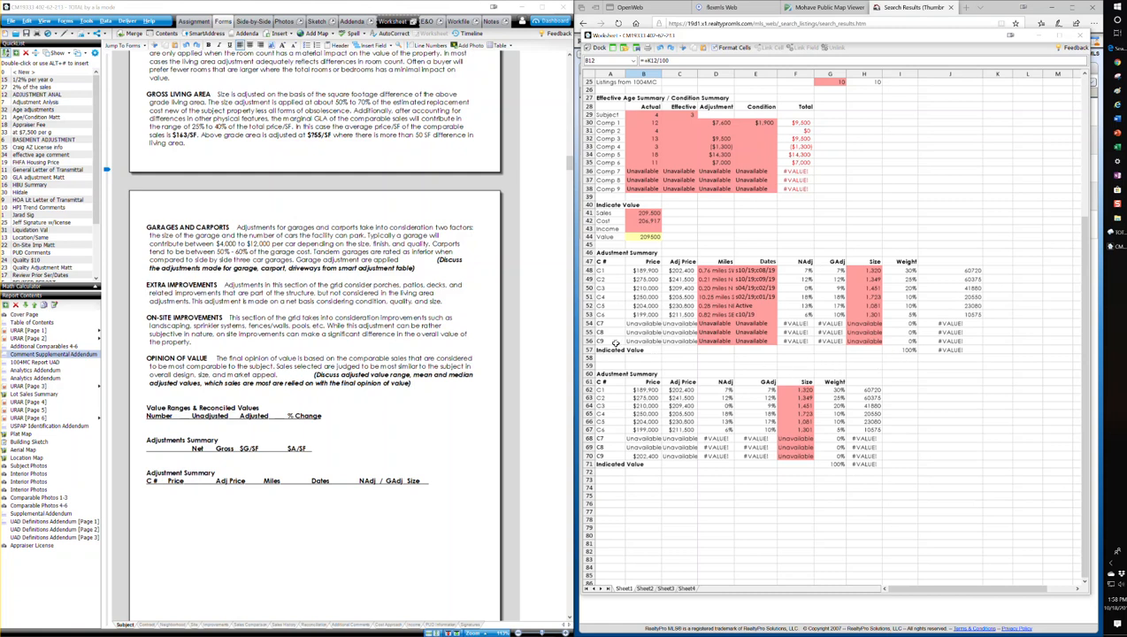
Copy the worksheet's Low through Change rows into the addendum's Value Ranges & Reconciled Values table
scroll(931, 191, "up", 8)
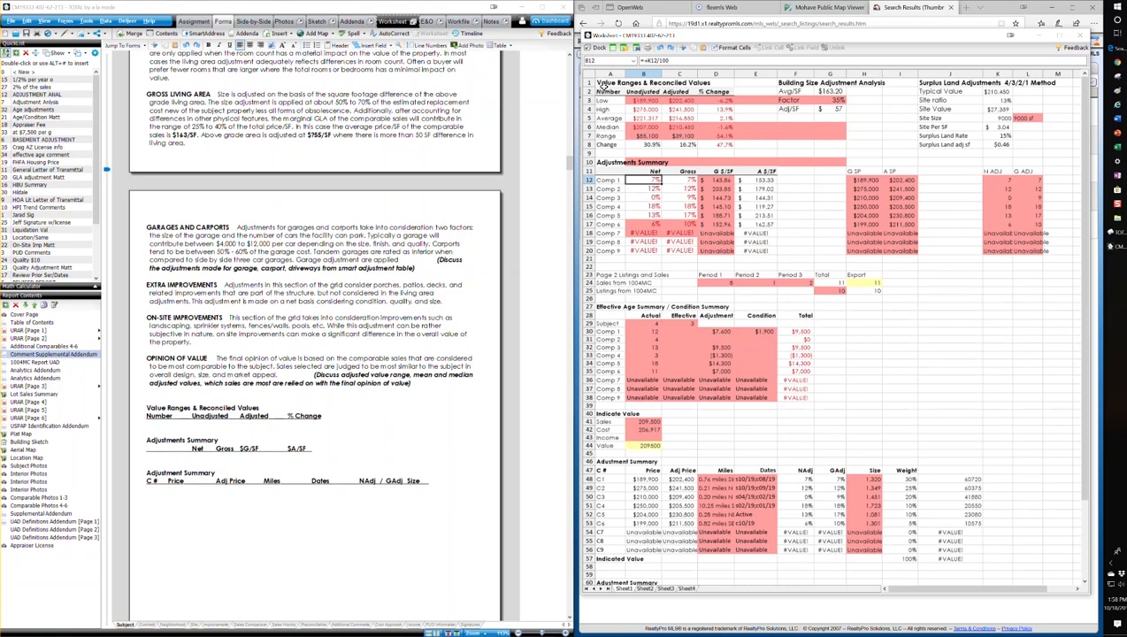
left_click_drag(601, 100, 713, 142)
key("ctrl+c")
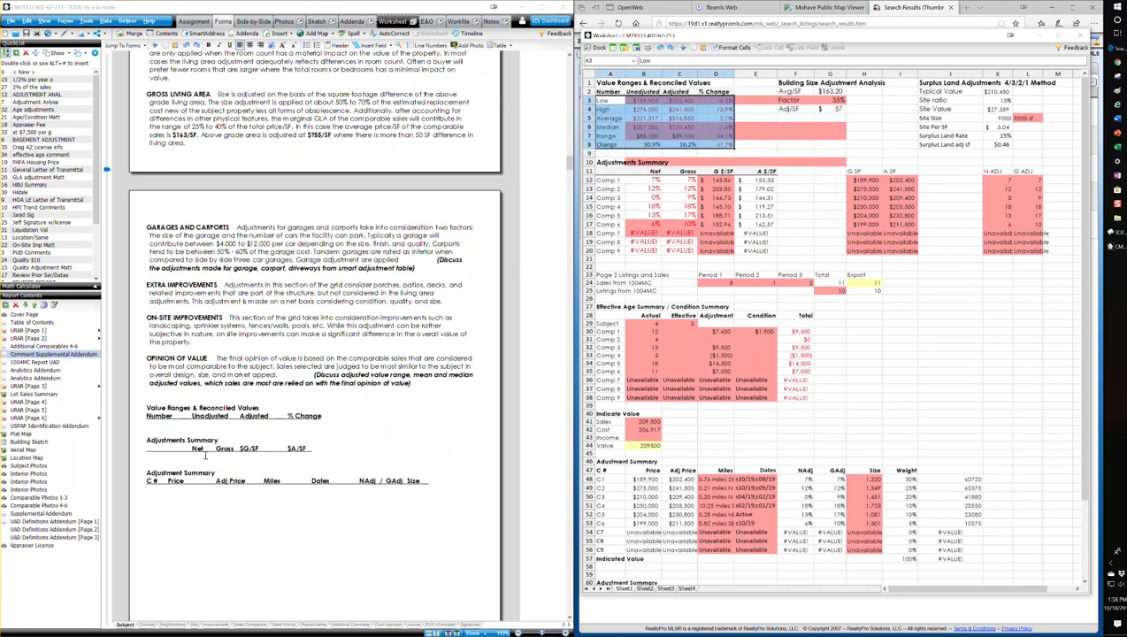
left_click(198, 418)
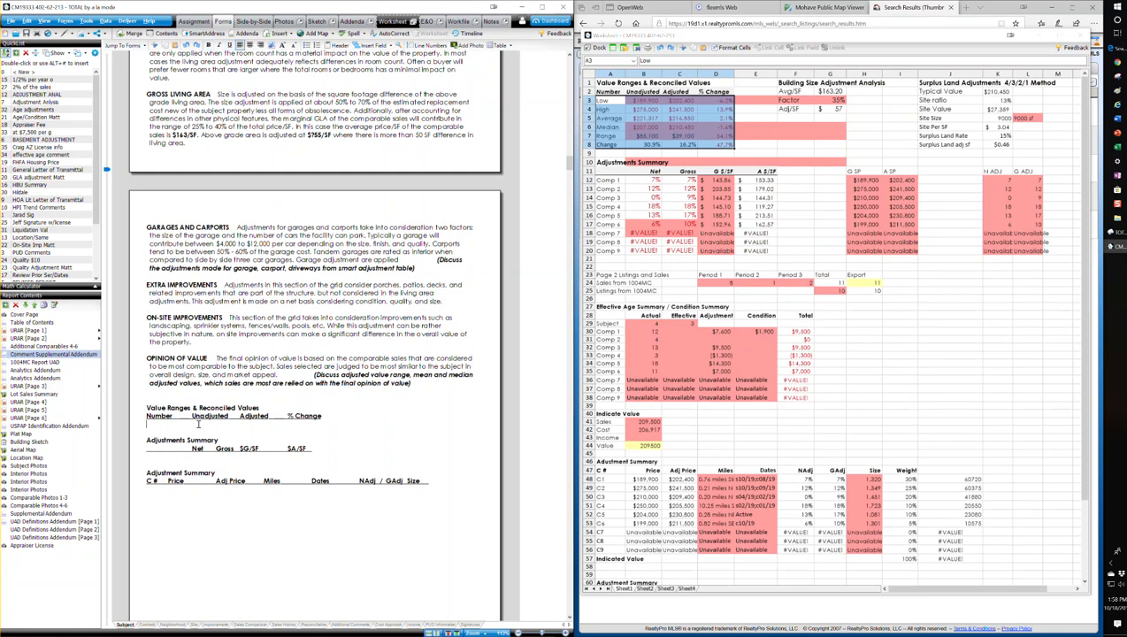
key("ctrl+v")
Align the misaligned rows of the pasted value ranges table, including Low and Change, under the Unadjusted, Adjusted and % Change headings
left_click(167, 424)
key("Tab")
left_click(168, 430)
key("Tab")
left_click(168, 457)
key("Tab")
left_click(215, 465)
key("Tab")
key("Tab")
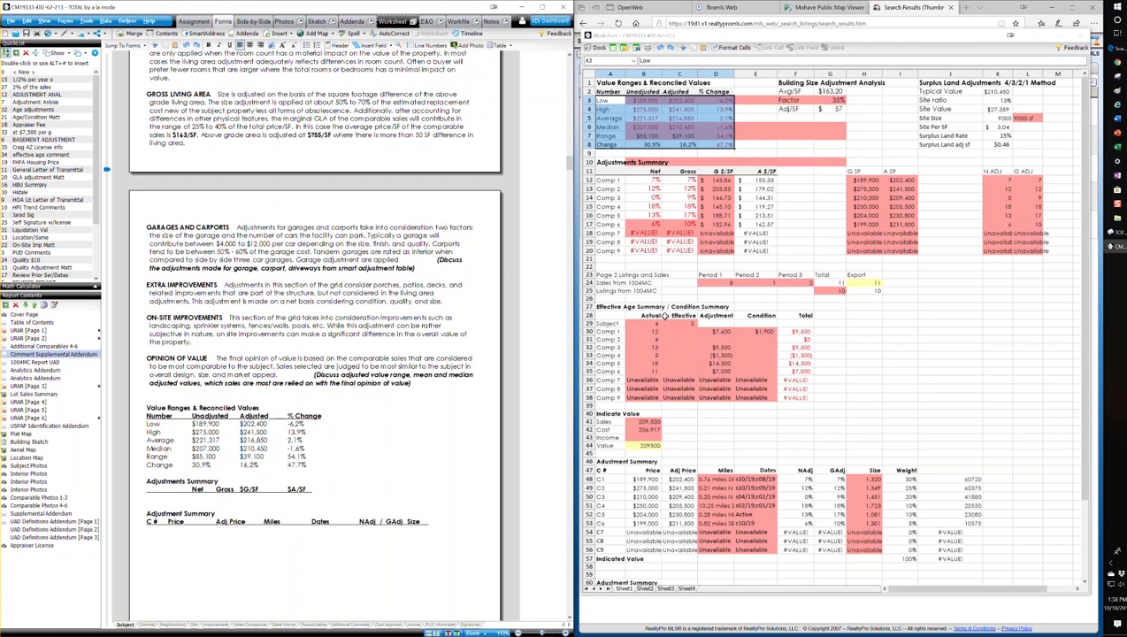
Copy the worksheet's Comp 1 to Comp 6 net, gross and price-per-square-foot rows into the addendum's Adjustments Summary table
left_click_drag(769, 223, 595, 180)
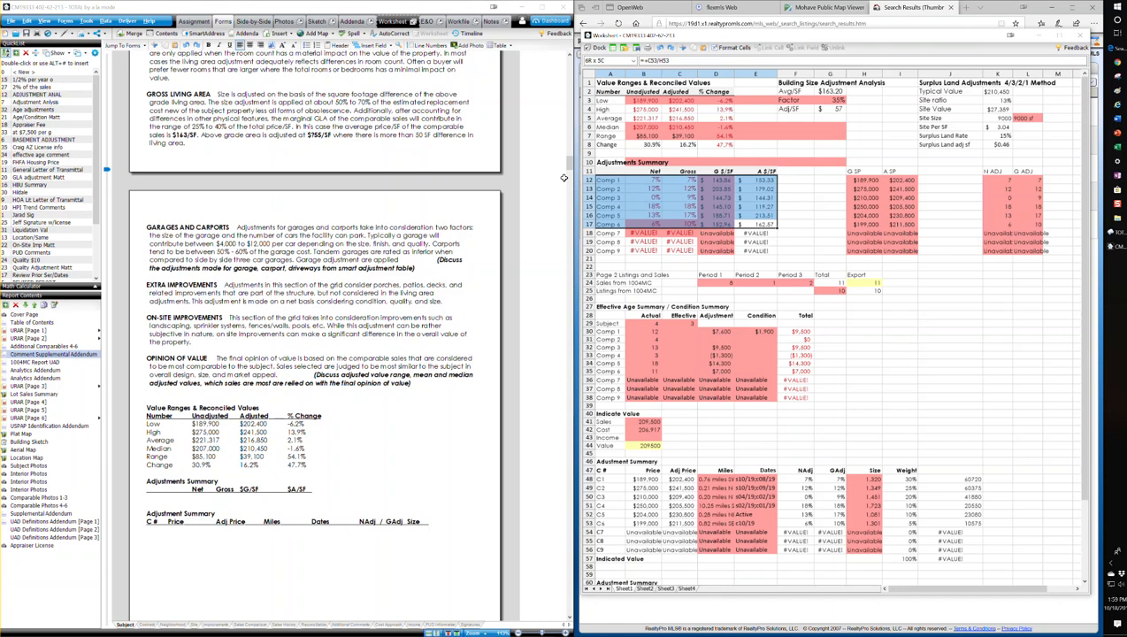
scroll(270, 476, "down", 3)
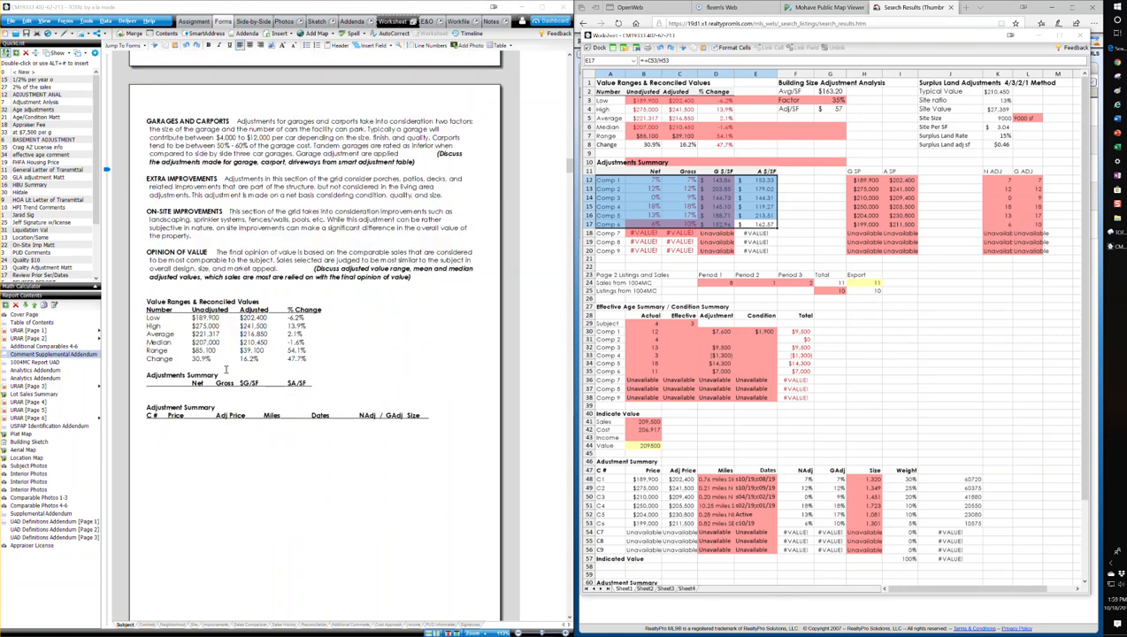
left_click(222, 392)
type("Comp 1\t7%\t7%\t$143.86\t$153.33 Comp 2\t12%\t12%\t$203.85\t$179.02 Comp 3\t0%\t9%\t$144.73\t$144.31 Comp 4\t18%\t18%\t$145.10\t$119.27 Comp 5\t13%\t17%\t$188.71\t$213.51 Comp 6\t6%\t10%\t$152.96\t$162.57")
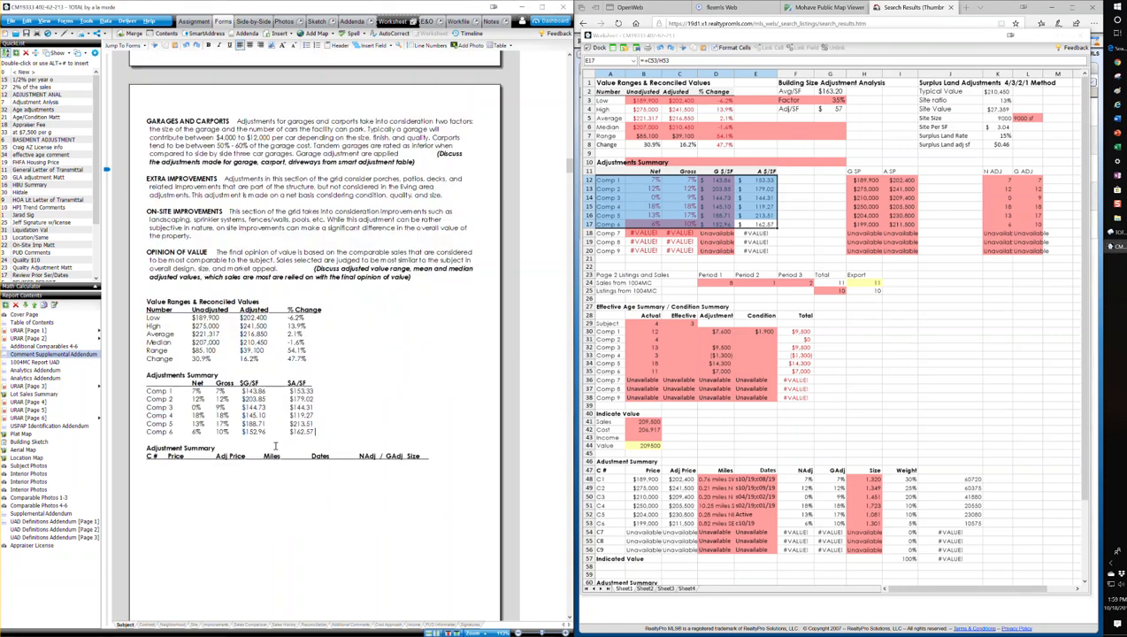
Copy the worksheet's C1 to C6 rows, from Price through Size, beneath the addendum's final Adjustment Summary headings and remove the surplus spacing
left_click_drag(867, 523, 589, 479)
key("ctrl+c")
left_click(278, 468)
key("ctrl+v")
left_click(276, 464)
key("Delete")
key("Delete")
key("Delete")
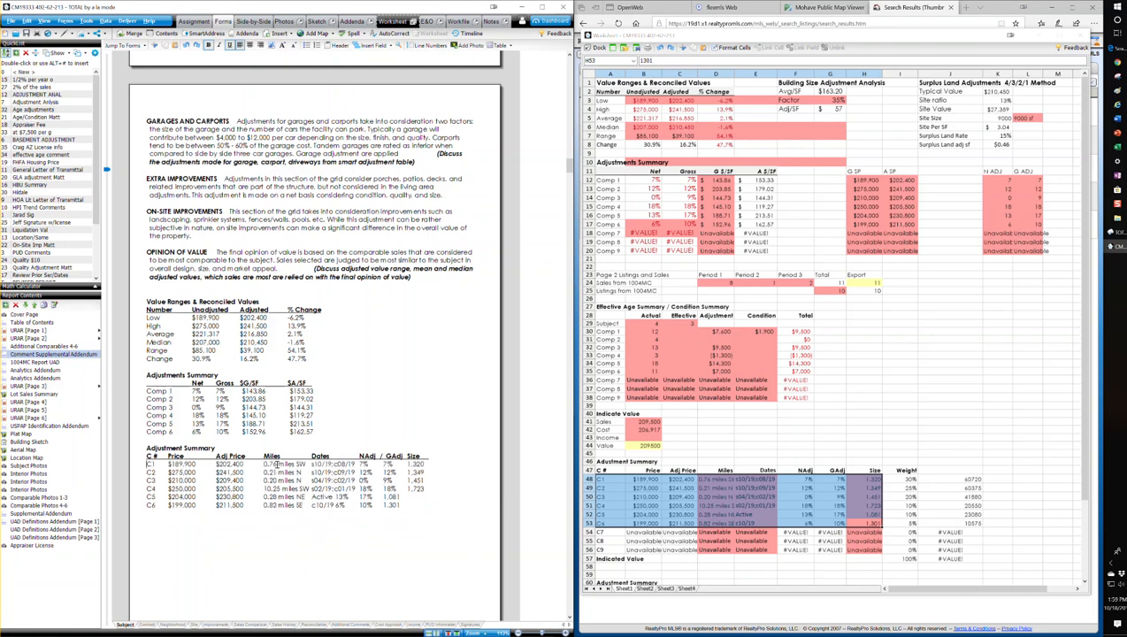
Align the NAdj, GAdj and Size values of rows C5 and C6 with their column headings
left_click(336, 498)
key("Tab")
left_click(336, 504)
key("Tab")
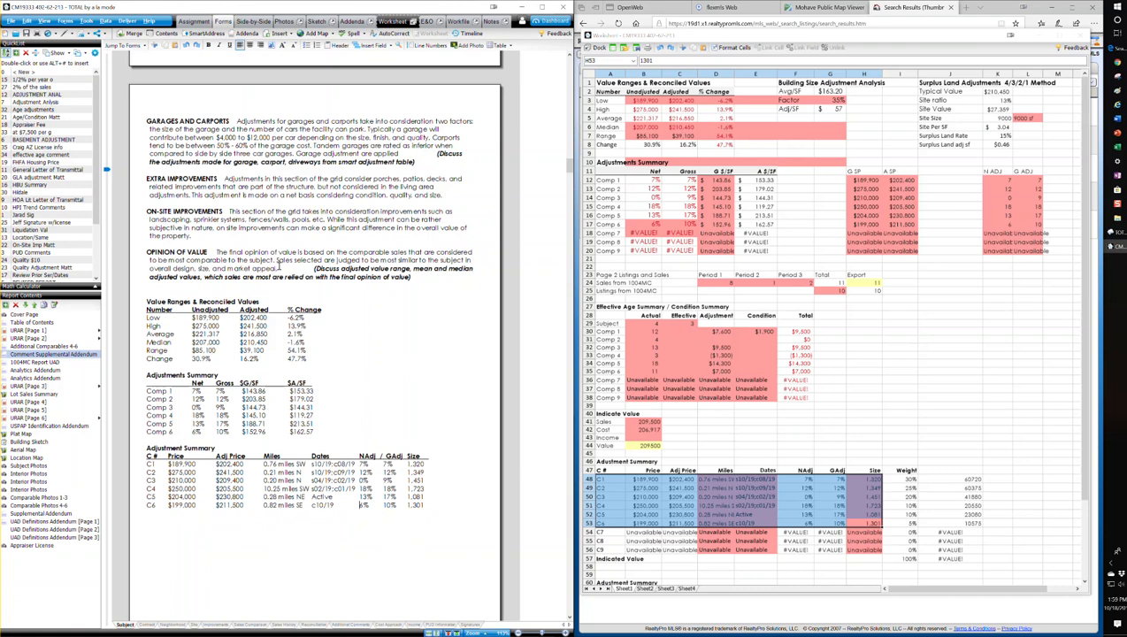
Delete the bold italic placeholder instruction about adjusted value range, mean and median from the Opinion of Value section
left_click_drag(309, 269, 440, 283)
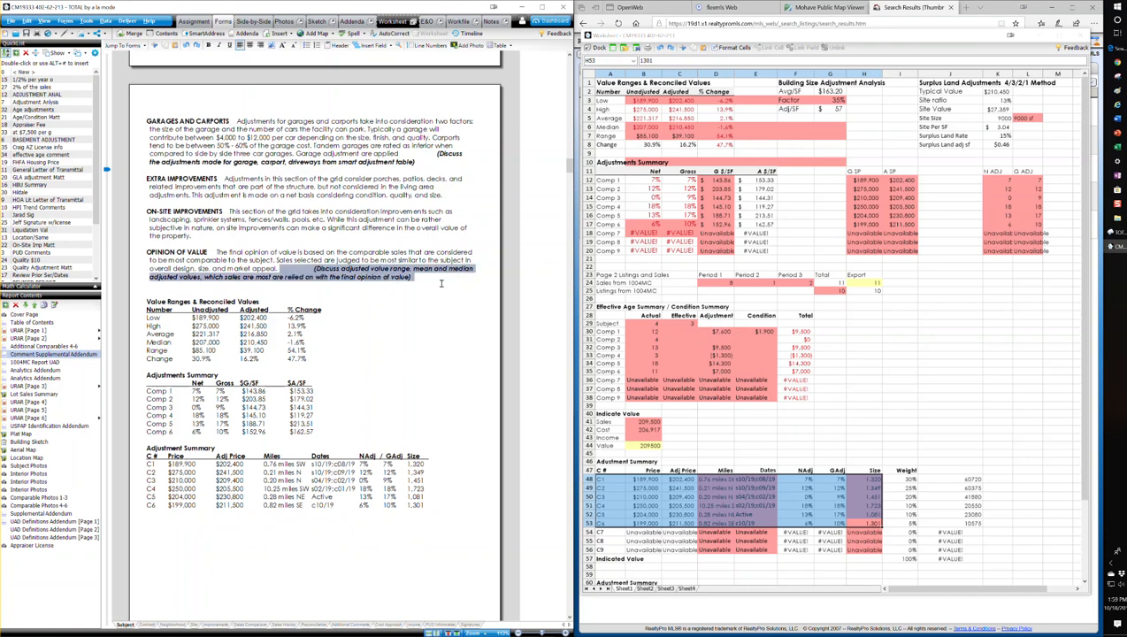
key("Delete")
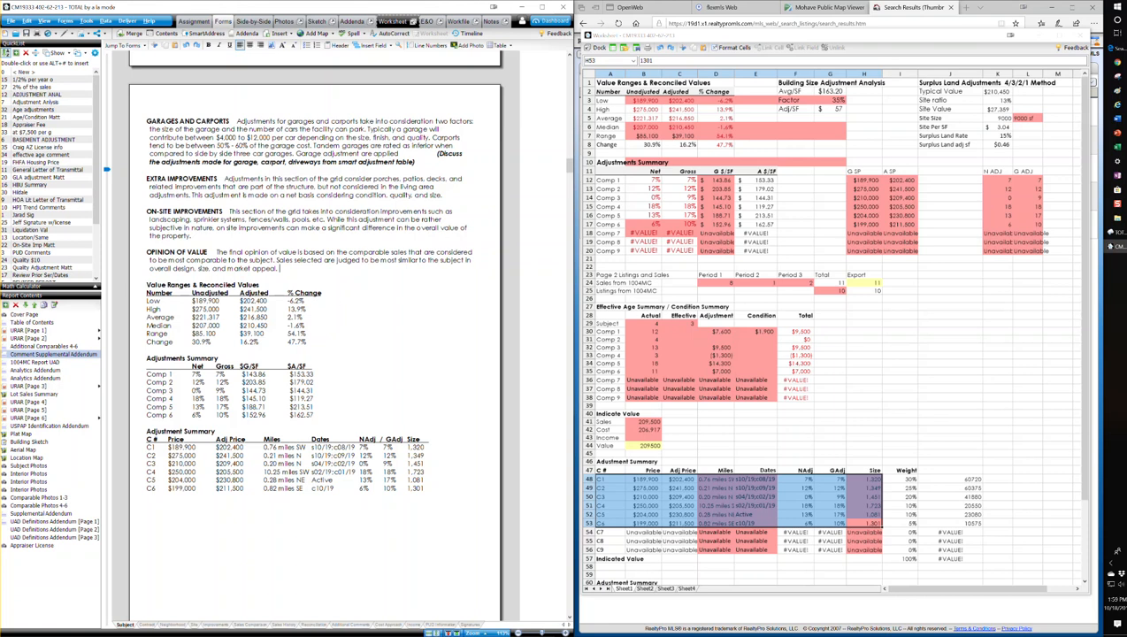
left_click(794, 241)
left_click(801, 258)
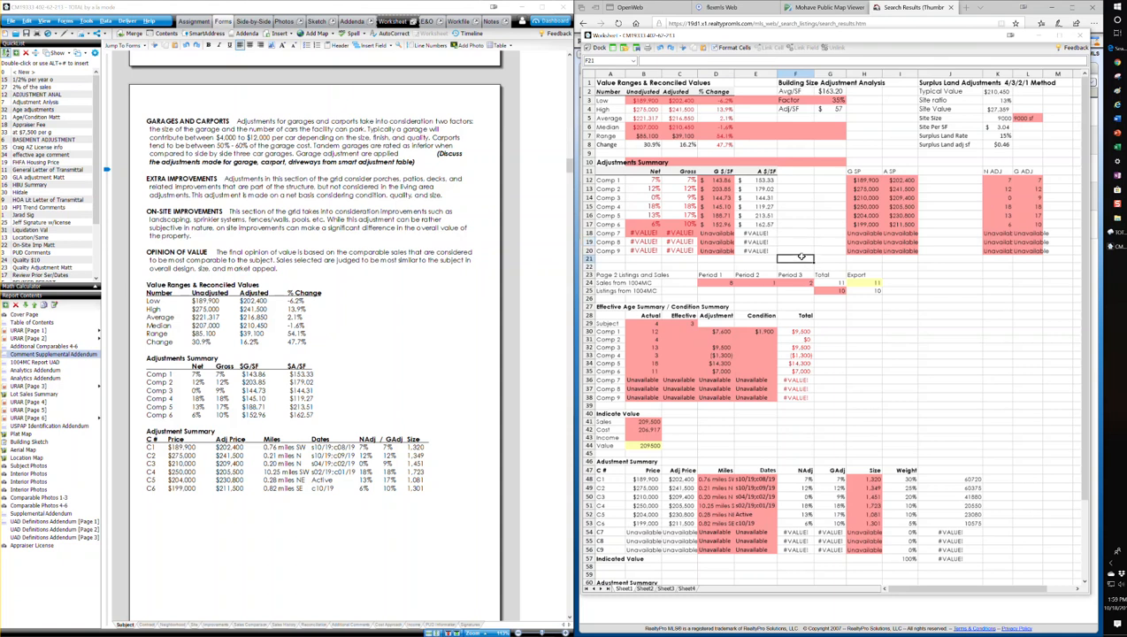